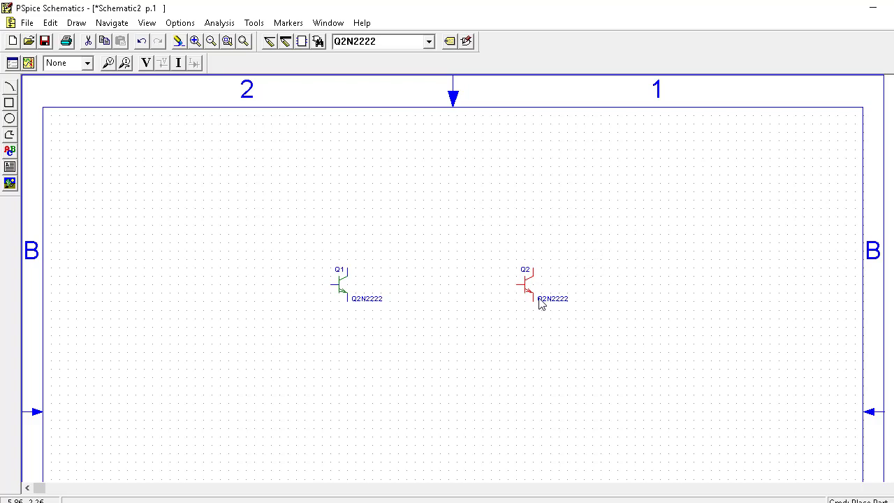
- Flip transistor Q2 horizontally with Edit > Flip so it mirrors Q1
{"action": "left_click", "coordinate": [51, 24]}
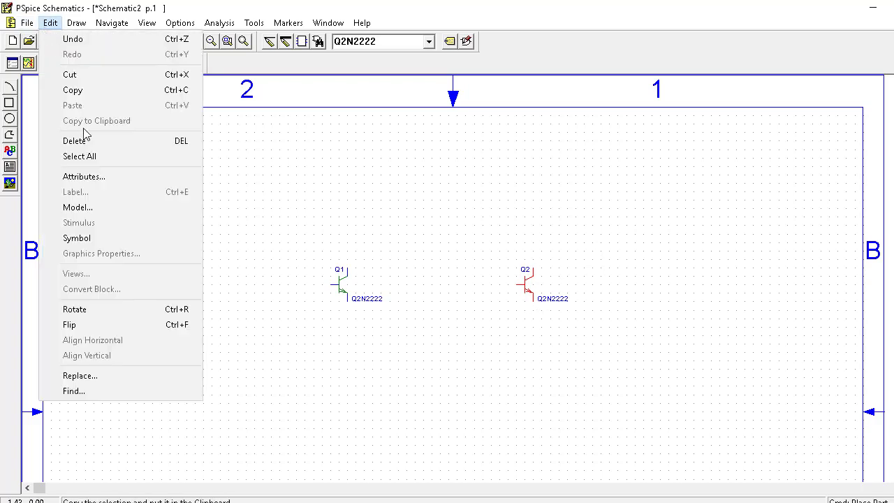
{"action": "left_click", "coordinate": [89, 325]}
{"action": "left_click", "coordinate": [566, 349]}
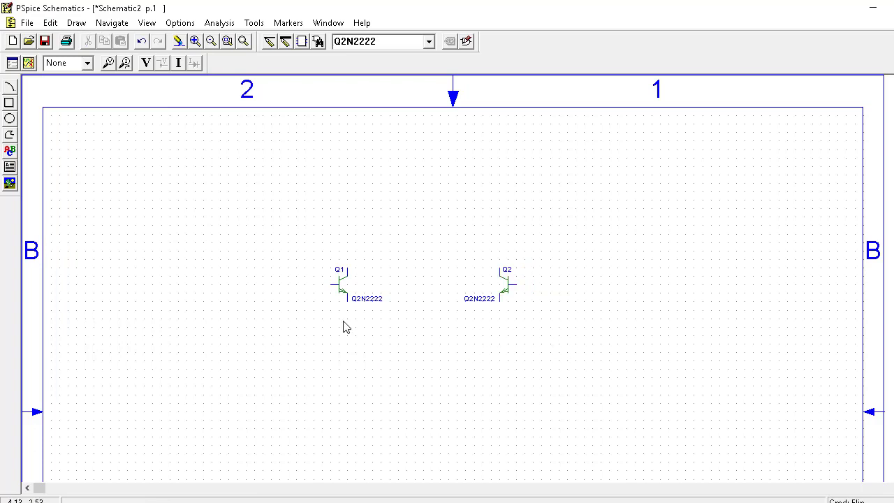
{"action": "left_click", "coordinate": [318, 42]}
- Place resistors R1 and R2 above Q1 and Q2, and R3, R4, R5 below them
{"action": "type", "text": "R"}
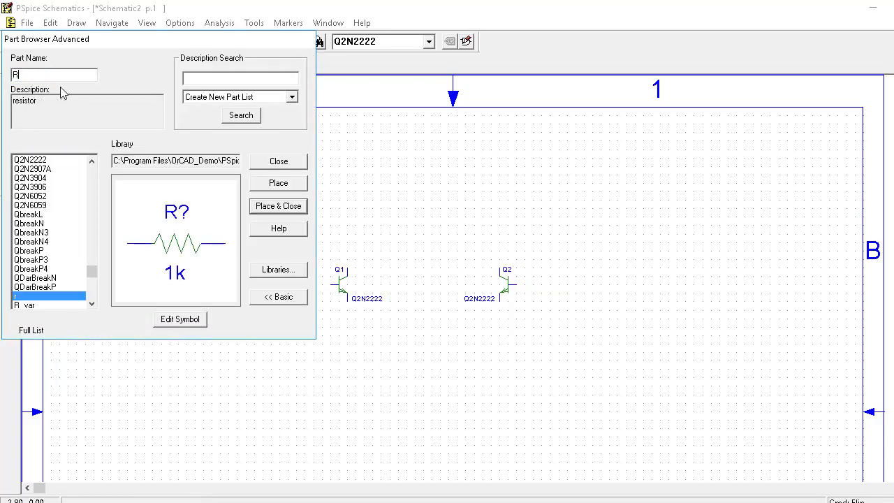
{"action": "left_click", "coordinate": [280, 185]}
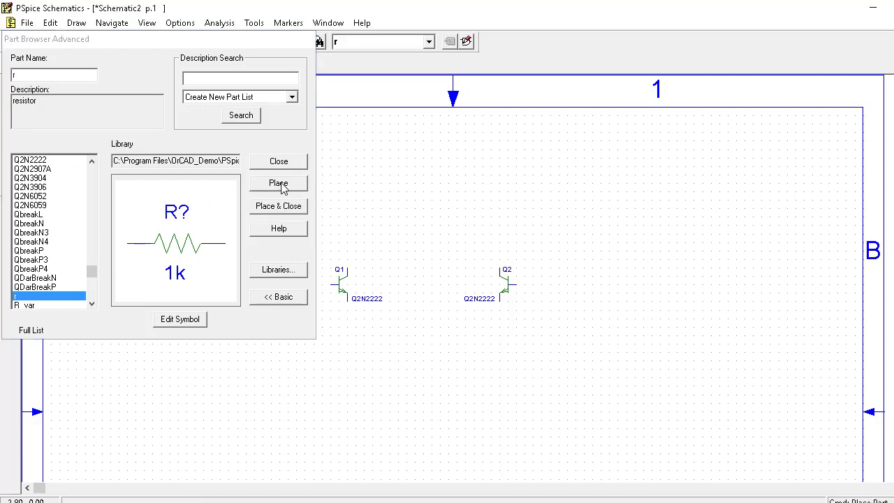
{"action": "left_click", "coordinate": [341, 201]}
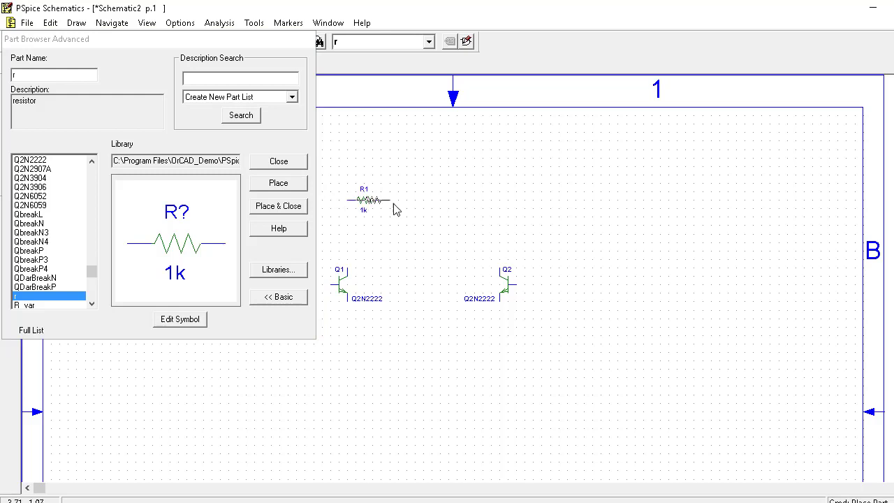
{"action": "left_click", "coordinate": [467, 203]}
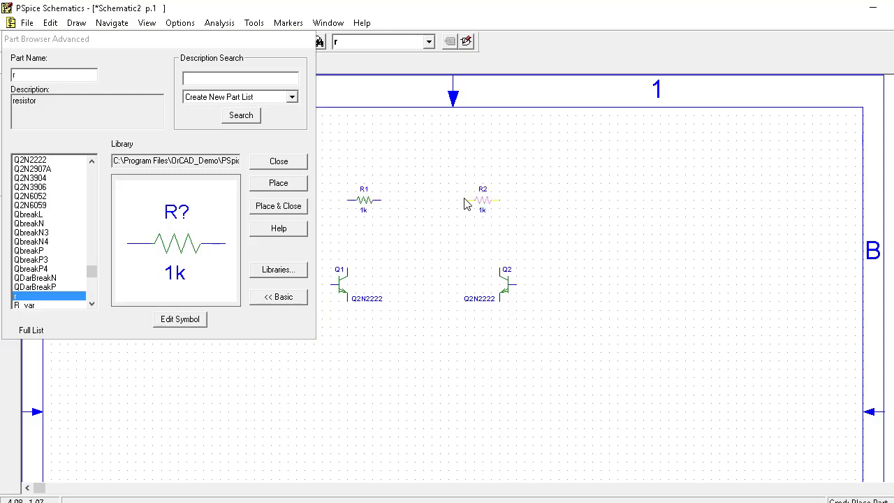
{"action": "left_click", "coordinate": [381, 413]}
{"action": "left_click", "coordinate": [444, 408]}
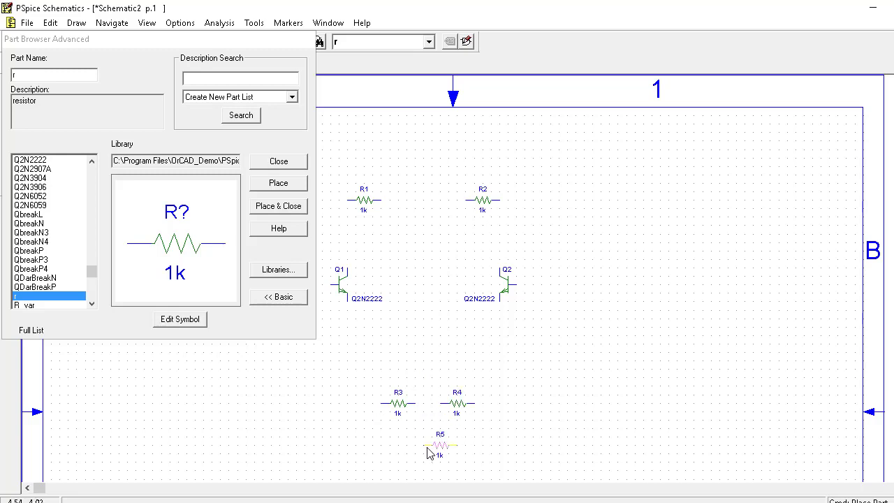
{"action": "left_click", "coordinate": [428, 453]}
{"action": "left_click", "coordinate": [21, 72]}
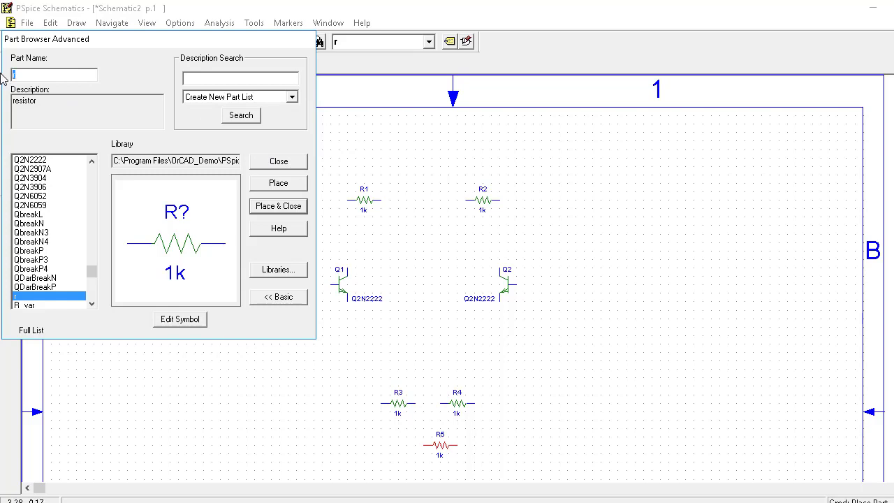
- Place VDC sources V1 at the bottom right and V2 at the top right
{"action": "type", "text": "V"}
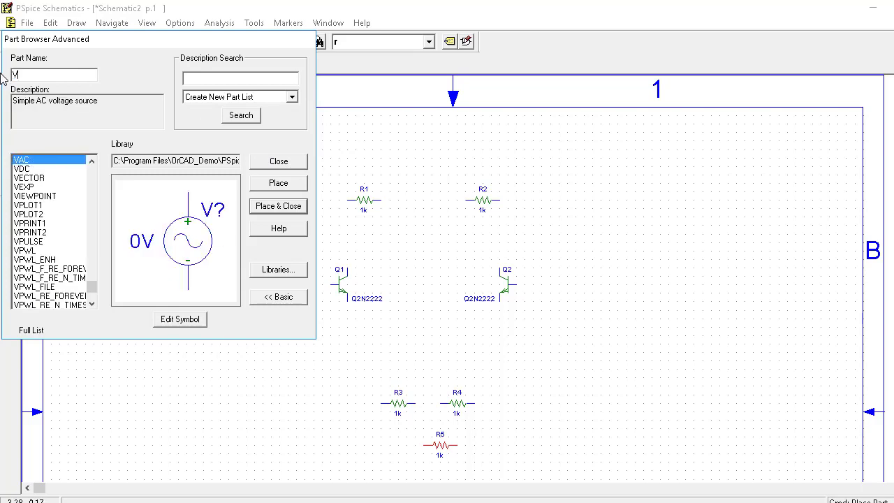
{"action": "left_click", "coordinate": [28, 170]}
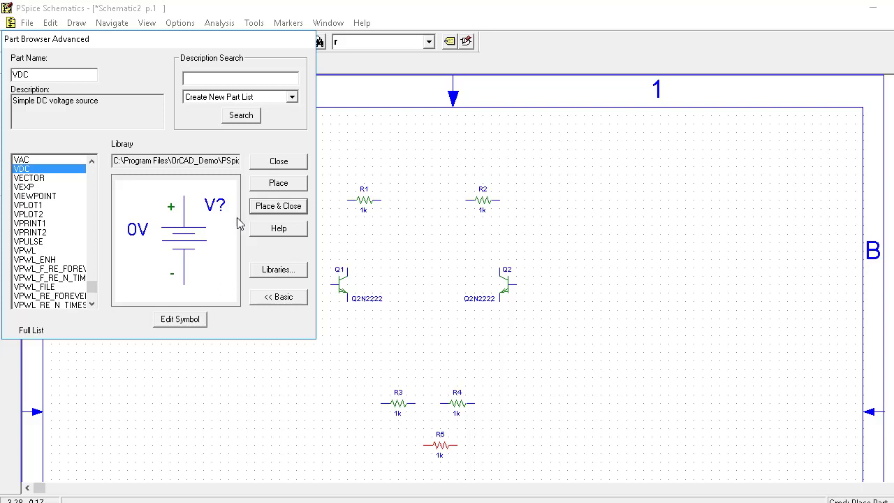
{"action": "left_click", "coordinate": [269, 187]}
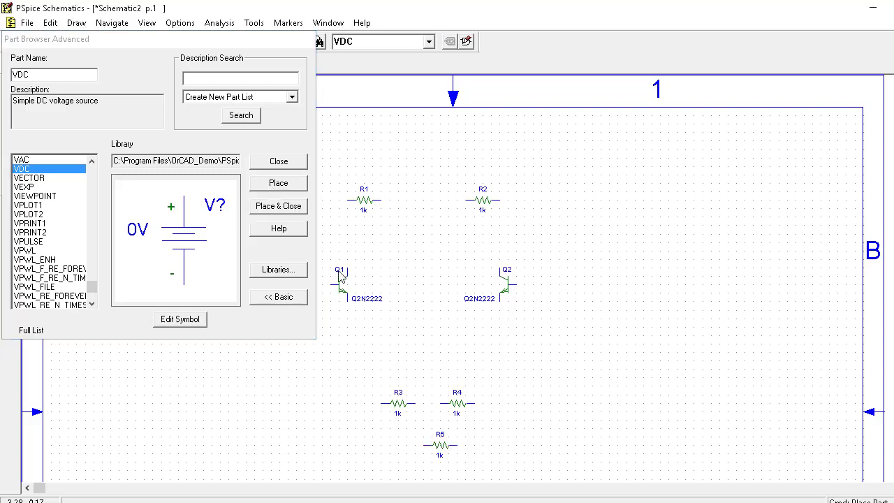
{"action": "left_click", "coordinate": [617, 424]}
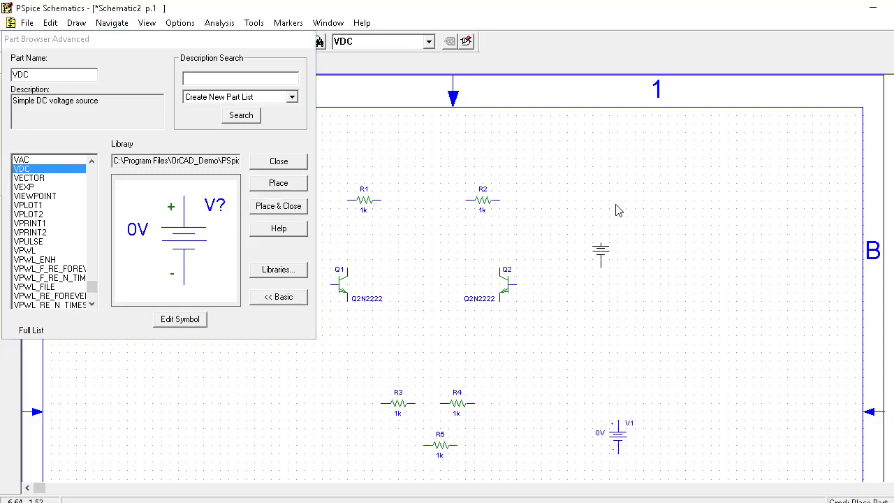
{"action": "left_click", "coordinate": [632, 168]}
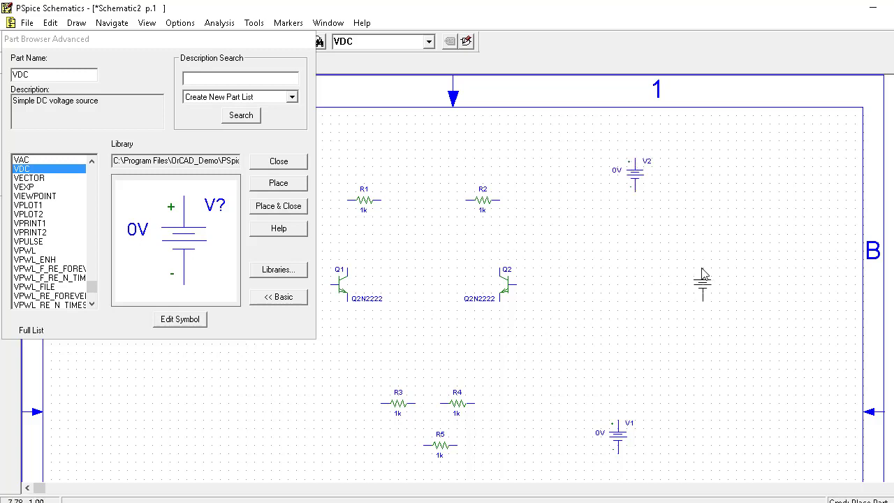
{"action": "right_click", "coordinate": [703, 274]}
{"action": "left_click", "coordinate": [15, 74]}
{"action": "double_click", "coordinate": [14, 74]}
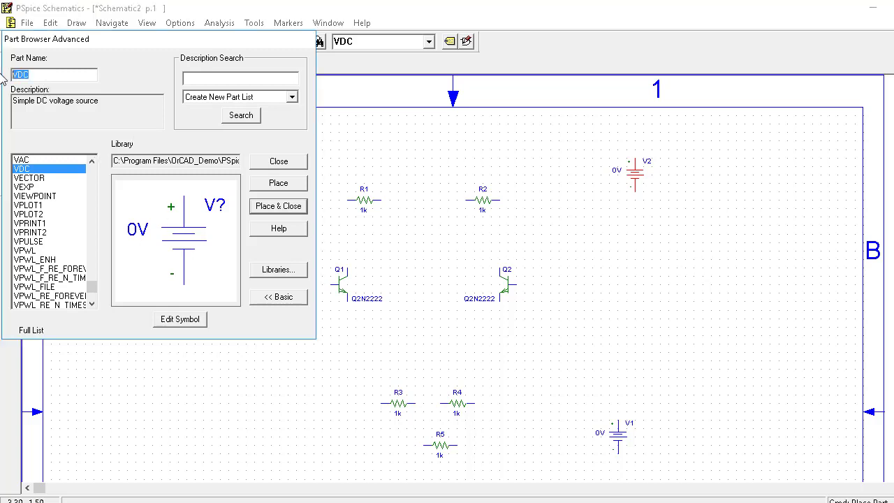
- Place GND_EARTH grounds at the lower left, below V1, and twice below V2
{"action": "type", "text": "GR"}
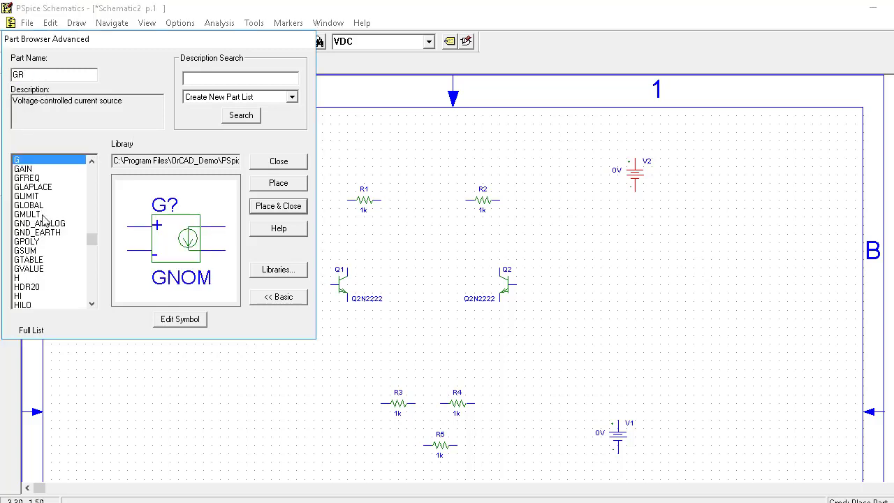
{"action": "left_click", "coordinate": [41, 232]}
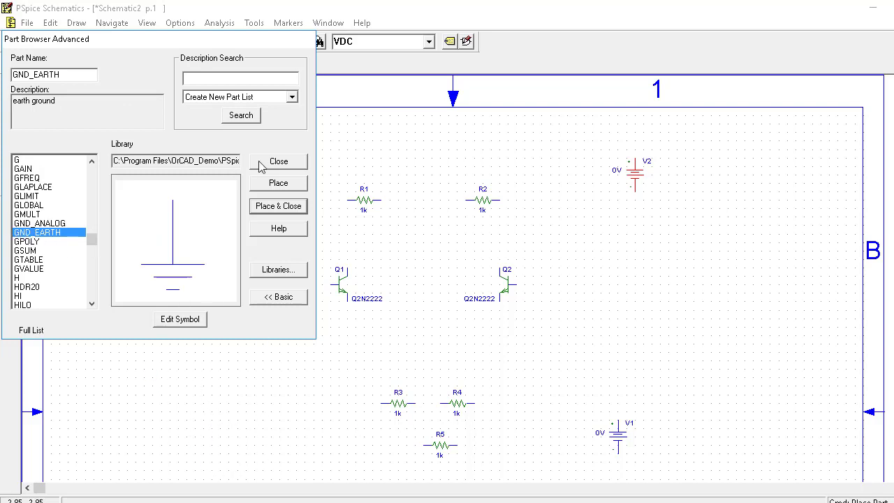
{"action": "left_click", "coordinate": [271, 205]}
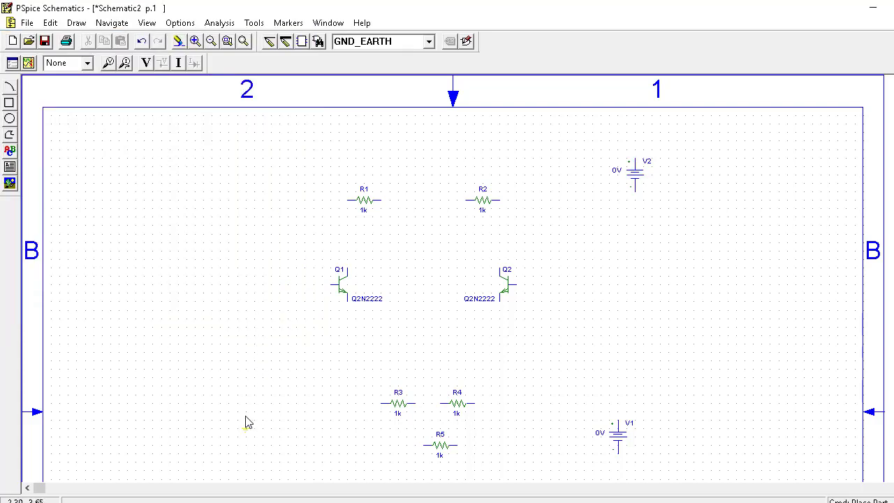
{"action": "left_click", "coordinate": [246, 422]}
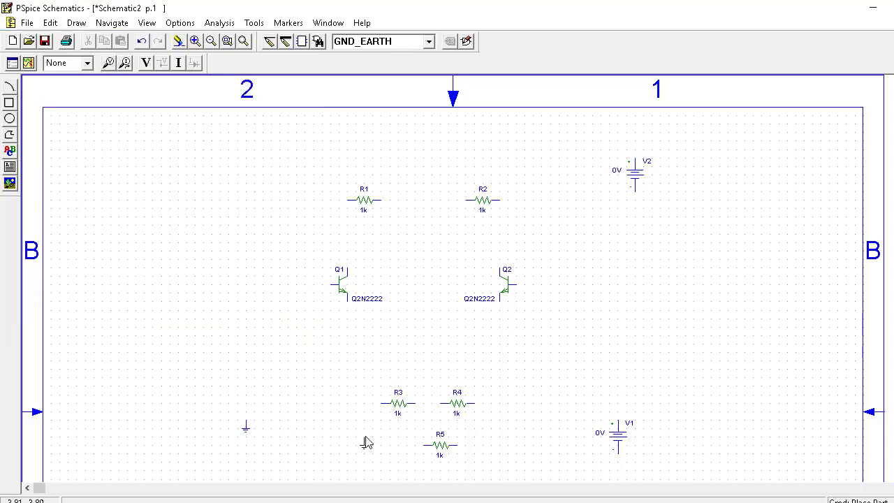
{"action": "left_click", "coordinate": [619, 479]}
{"action": "left_click", "coordinate": [635, 223]}
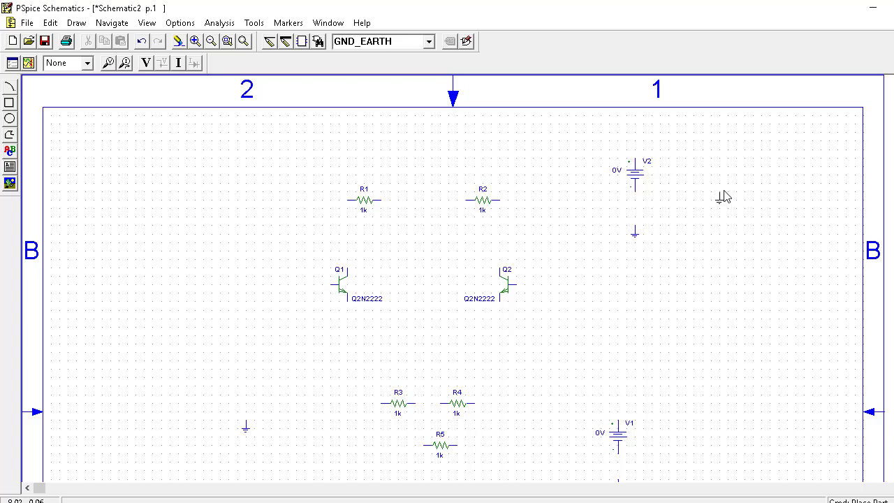
{"action": "left_click", "coordinate": [637, 353]}
{"action": "right_click", "coordinate": [726, 318]}
- Place a VSIN sine source V3 to the left of Q1
{"action": "left_click", "coordinate": [323, 41]}
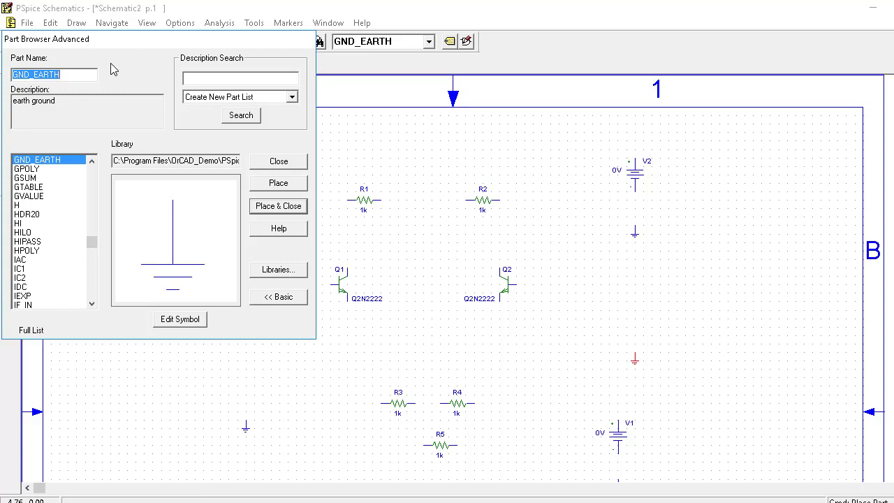
{"action": "type", "text": "V"}
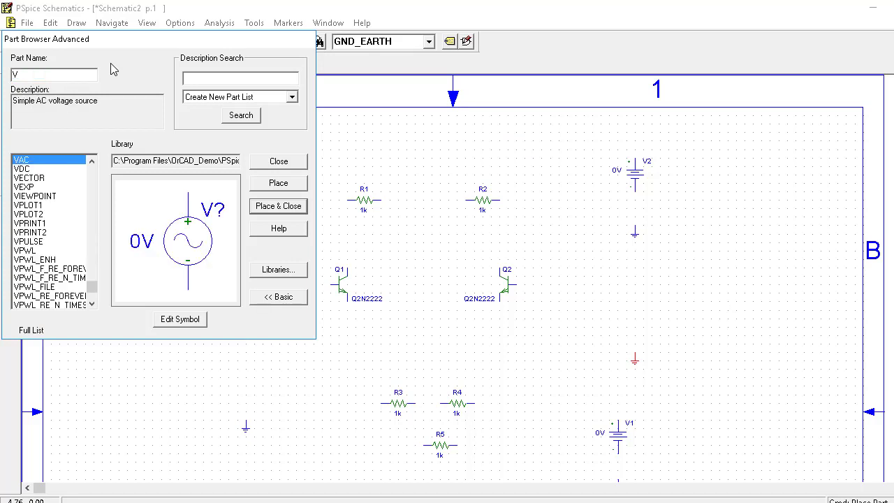
{"action": "type", "text": "S"}
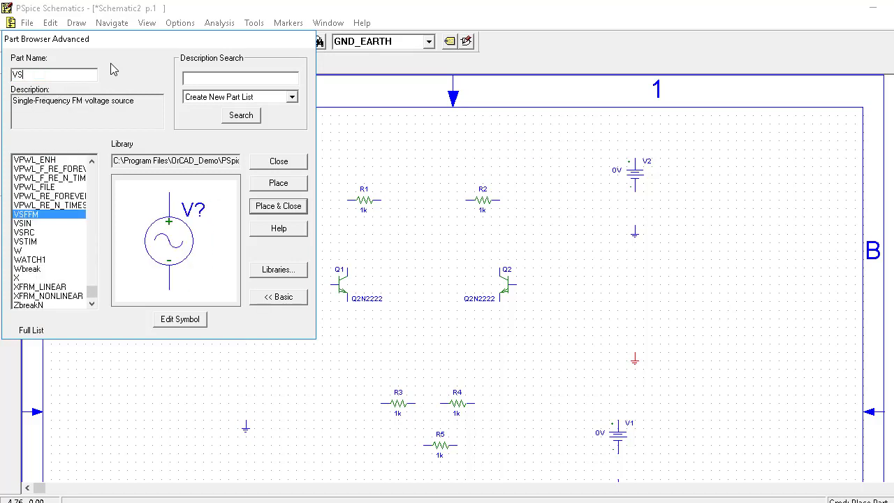
{"action": "left_click", "coordinate": [32, 223]}
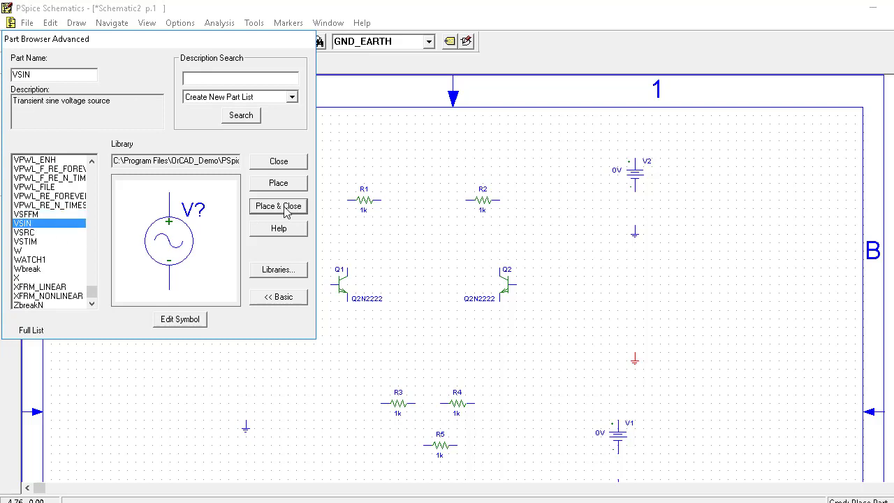
{"action": "left_click", "coordinate": [278, 206]}
{"action": "left_click", "coordinate": [243, 329]}
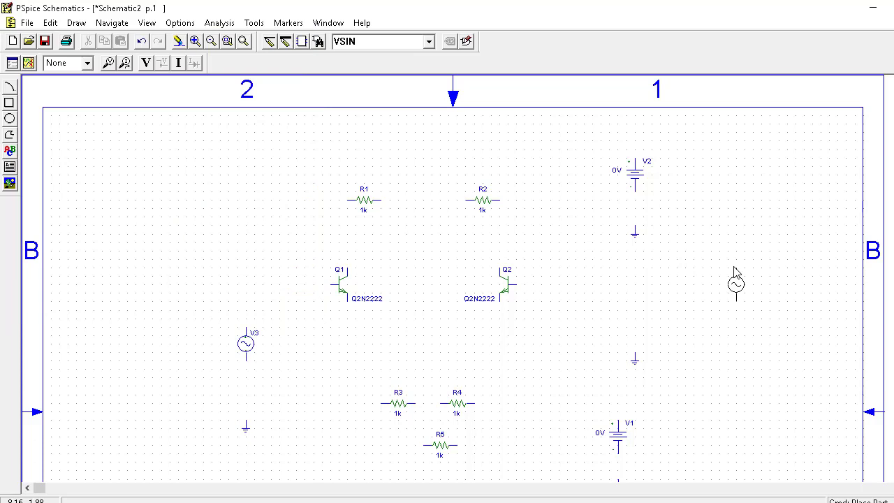
{"action": "right_click", "coordinate": [721, 260]}
- Wire Q1's base to V3 and V3 to ground, extend Q1's emitter down, and raise R3 and R4
{"action": "left_click", "coordinate": [271, 41]}
{"action": "left_click", "coordinate": [330, 285]}
{"action": "left_click", "coordinate": [246, 323]}
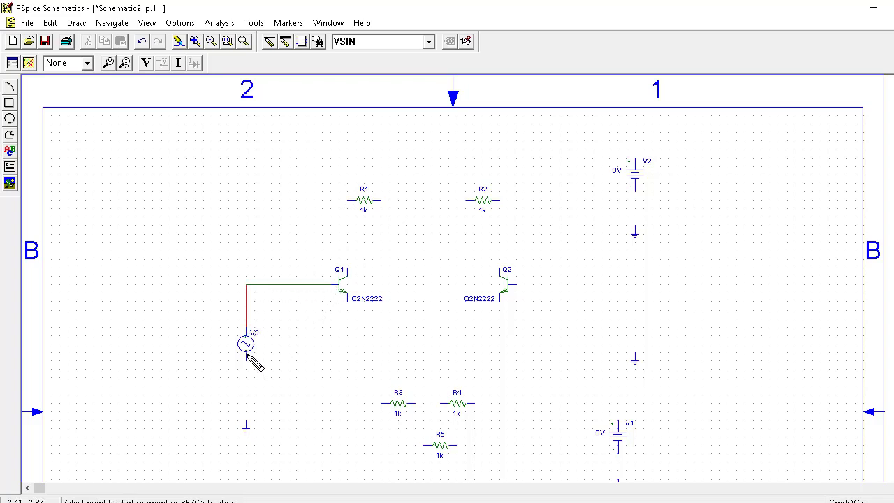
{"action": "left_click", "coordinate": [246, 354]}
{"action": "left_click", "coordinate": [246, 427]}
{"action": "left_click", "coordinate": [348, 301]}
{"action": "double_click", "coordinate": [347, 378]}
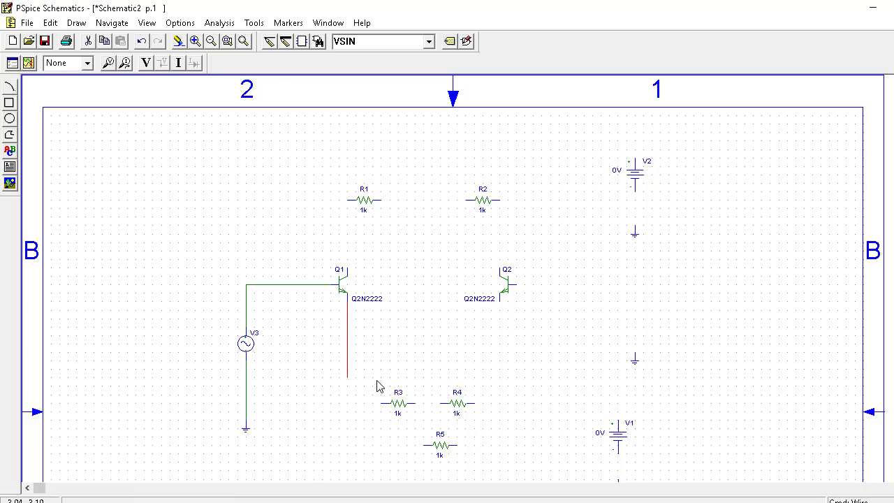
{"action": "left_click", "coordinate": [401, 410]}
{"action": "left_click_drag", "start_coordinate": [401, 410], "coordinate": [392, 385]}
{"action": "left_click_drag", "start_coordinate": [462, 409], "coordinate": [463, 382]}
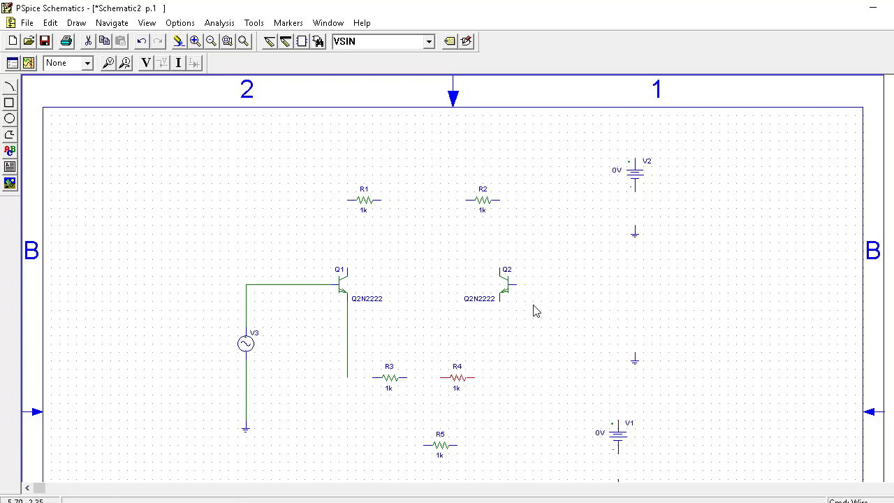
- Rotate R1 and R2 upright and position them above Q1's and Q2's collectors
{"action": "left_click", "coordinate": [364, 200]}
{"action": "key", "text": "ctrl+r"}
{"action": "left_click", "coordinate": [483, 205]}
{"action": "key", "text": "ctrl+r"}
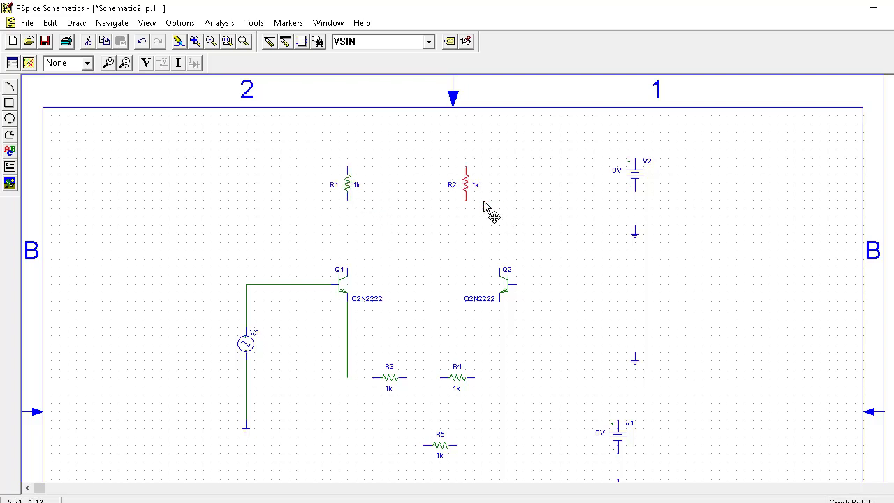
{"action": "mouse_move", "coordinate": [478, 195]}
{"action": "left_mouse_down"}
{"action": "mouse_move", "coordinate": [501, 215]}
{"action": "mouse_move", "coordinate": [495, 205]}
{"action": "left_mouse_up"}
{"action": "left_click_drag", "start_coordinate": [352, 186], "coordinate": [352, 219]}
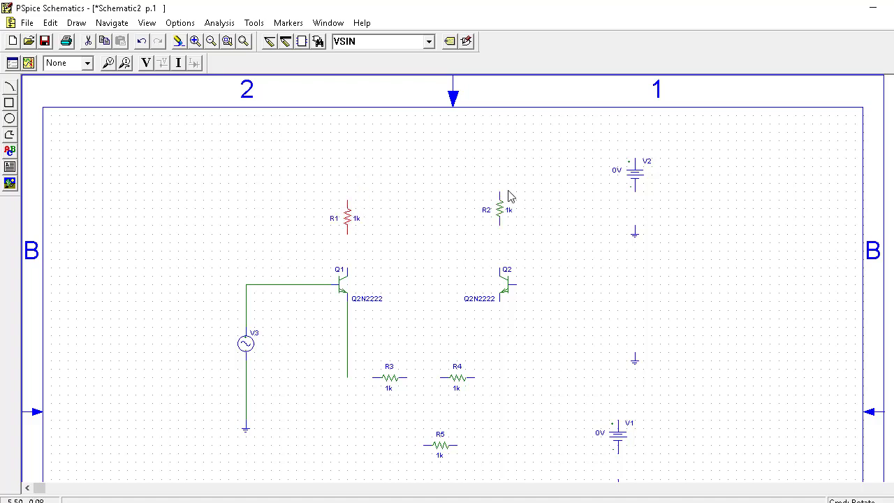
{"action": "left_click", "coordinate": [271, 45]}
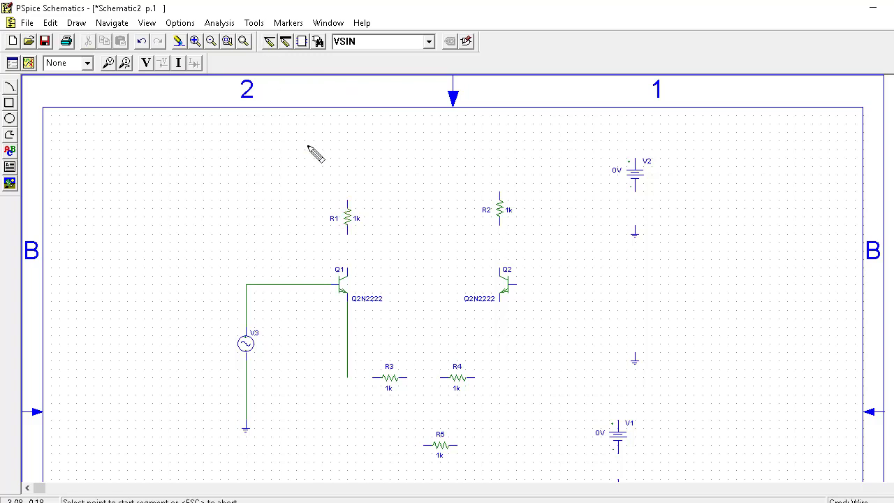
- Connect R1 and R2 to Q1's and Q2's collectors and join their top pins
{"action": "left_click", "coordinate": [347, 233]}
{"action": "double_click", "coordinate": [348, 268]}
{"action": "left_click", "coordinate": [501, 225]}
{"action": "double_click", "coordinate": [500, 270]}
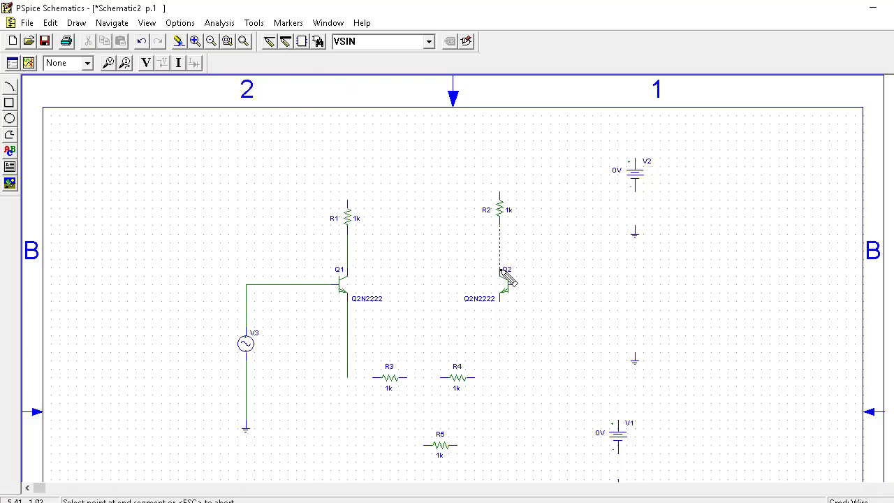
{"action": "left_click", "coordinate": [348, 200]}
{"action": "double_click", "coordinate": [501, 192]}
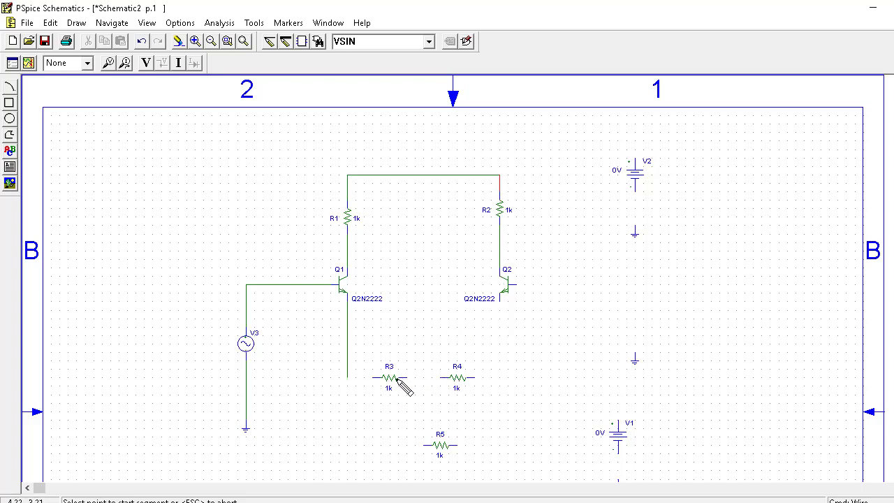
- Wire Q1's emitter to R3, R4 to Q2's emitter, and R3 to R4
{"action": "left_click", "coordinate": [348, 377]}
{"action": "left_click", "coordinate": [382, 377]}
{"action": "left_click", "coordinate": [475, 377]}
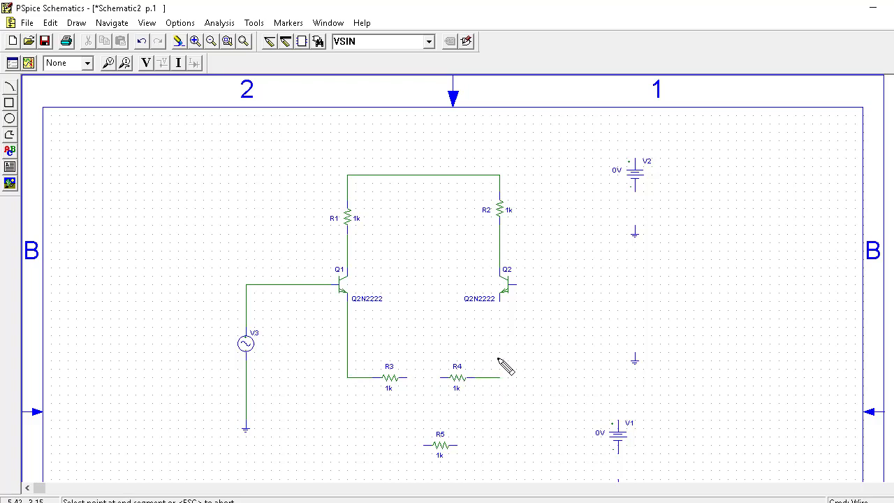
{"action": "left_click", "coordinate": [500, 302]}
{"action": "left_click", "coordinate": [404, 378]}
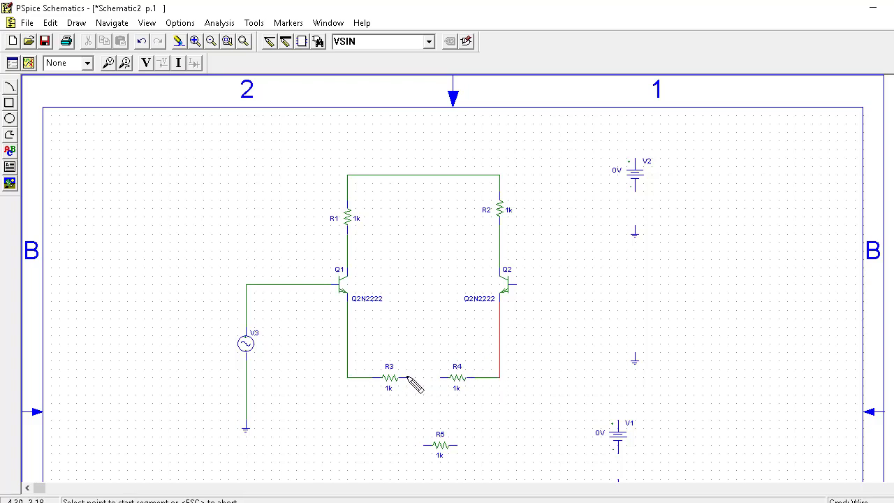
{"action": "left_click", "coordinate": [447, 377]}
- Ground Q2's base and run the top rail to V2's positive terminal, grounding V2's bottom
{"action": "left_click", "coordinate": [515, 284]}
{"action": "left_click", "coordinate": [635, 284]}
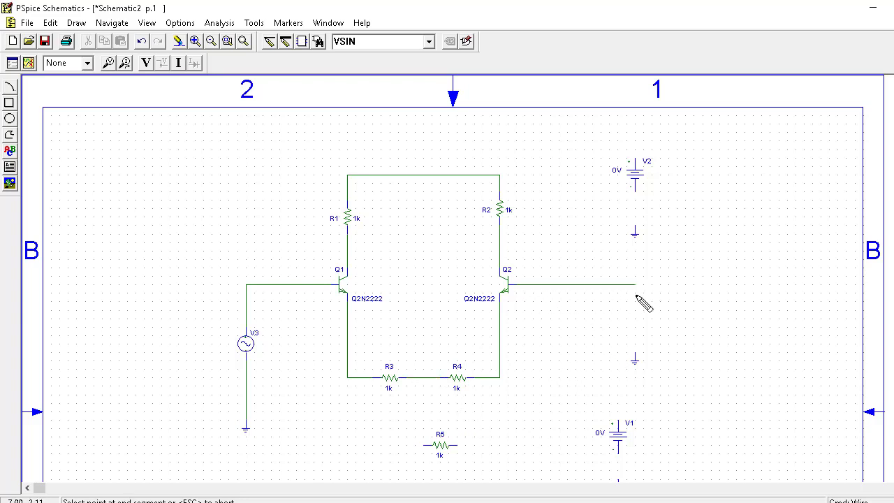
{"action": "left_click", "coordinate": [635, 350]}
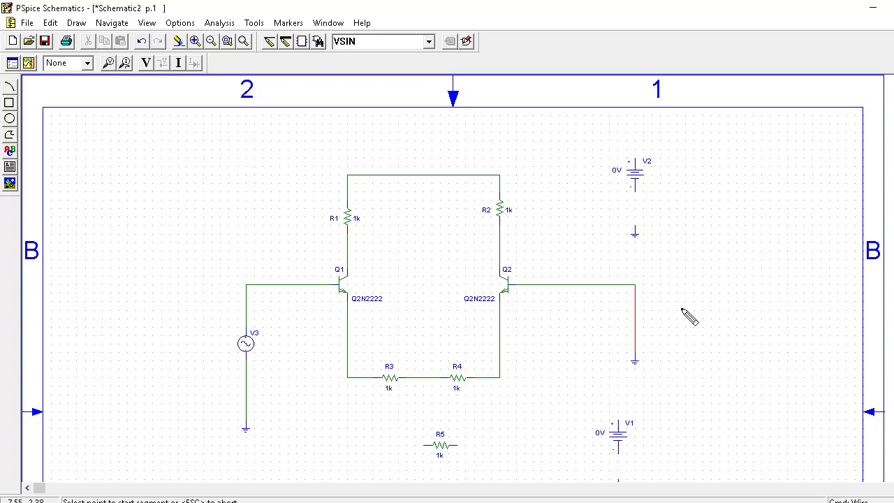
{"action": "left_click", "coordinate": [424, 175]}
{"action": "left_click", "coordinate": [424, 132]}
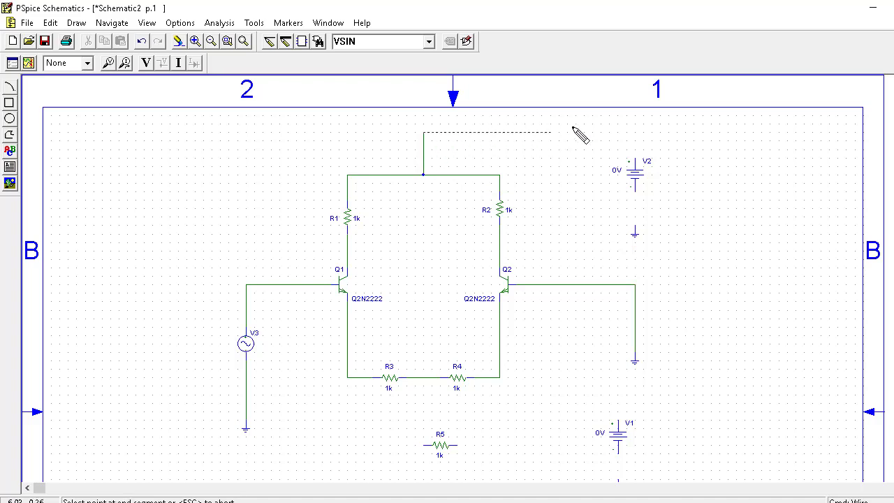
{"action": "left_click", "coordinate": [635, 132]}
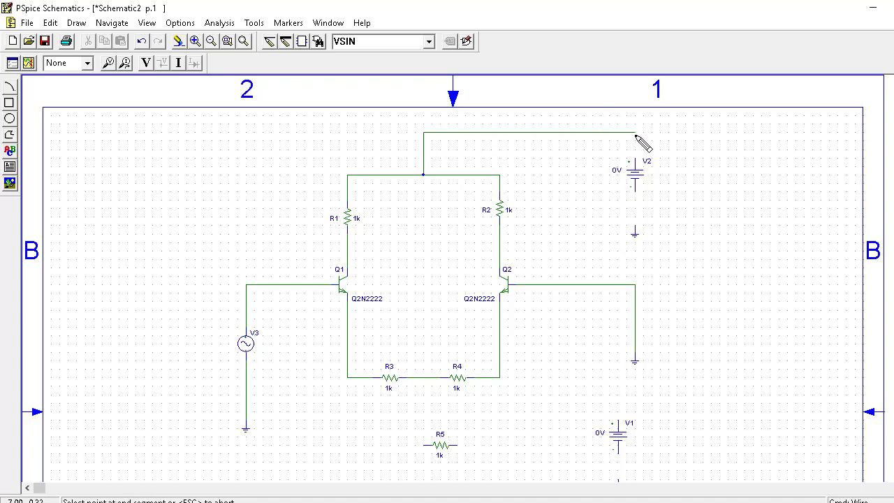
{"action": "left_click", "coordinate": [635, 187]}
{"action": "left_click", "coordinate": [636, 227]}
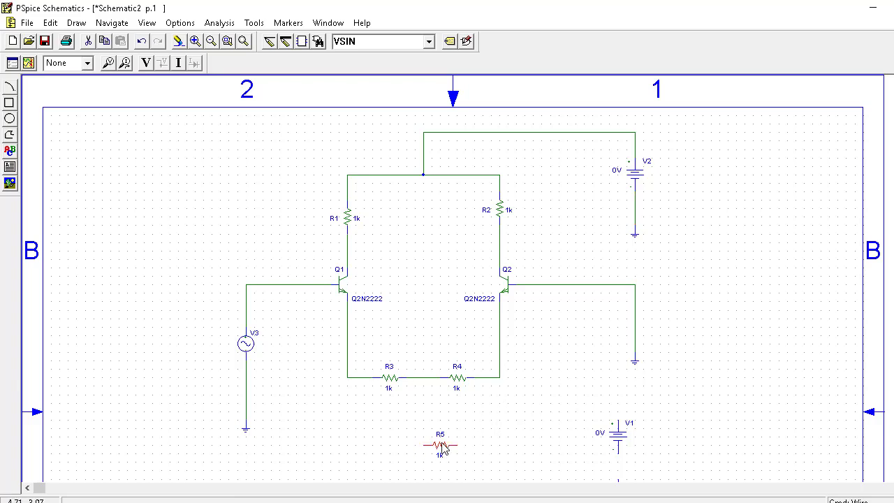
- Rotate R5 upright and wire the R3–R4 junction through R5 to V1's bottom terminal
{"action": "key", "text": "ctrl+r"}
{"action": "left_click", "coordinate": [269, 41]}
{"action": "left_click", "coordinate": [424, 377]}
{"action": "left_click", "coordinate": [424, 414]}
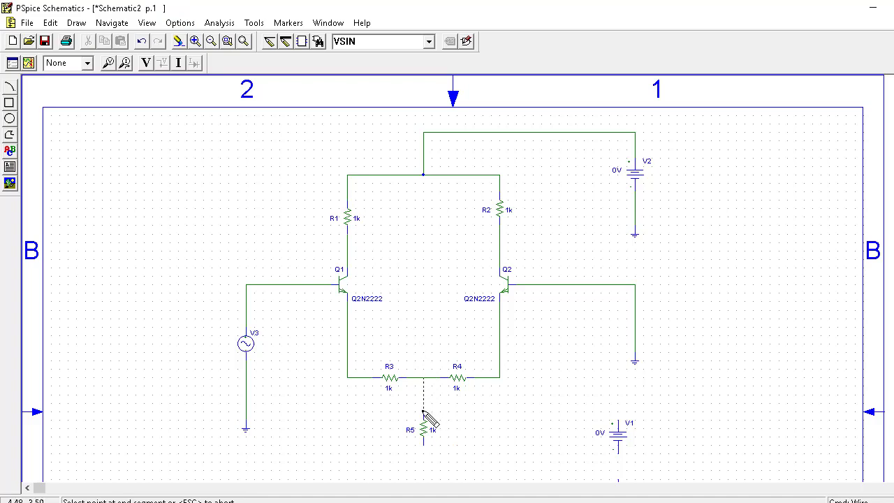
{"action": "left_click", "coordinate": [424, 445]}
{"action": "left_click", "coordinate": [423, 470]}
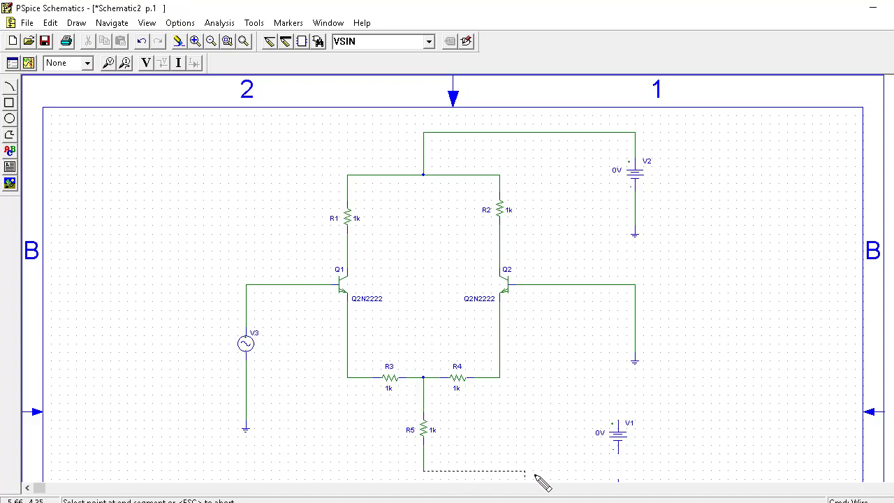
{"action": "left_click", "coordinate": [618, 471]}
{"action": "left_click", "coordinate": [619, 449]}
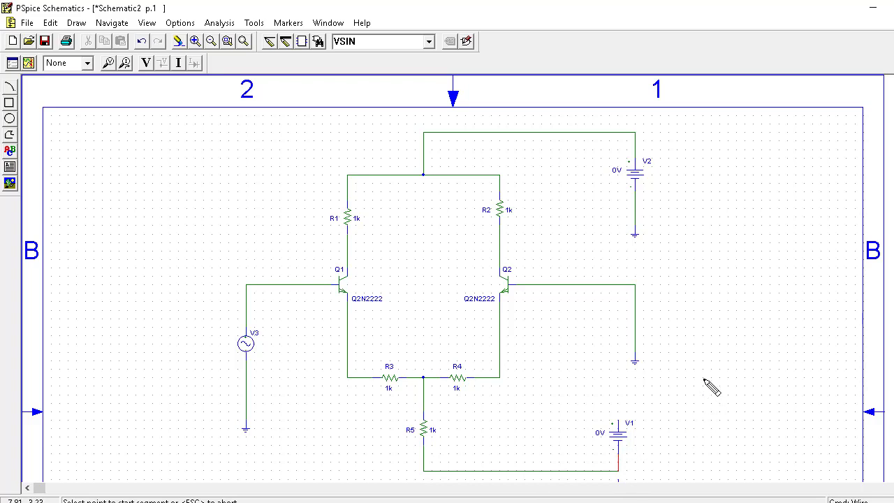
{"action": "key", "text": "Escape"}
- Place two GND_EARTH grounds, at Q2's base wire end and on V1's top terminal
{"action": "left_click", "coordinate": [429, 42]}
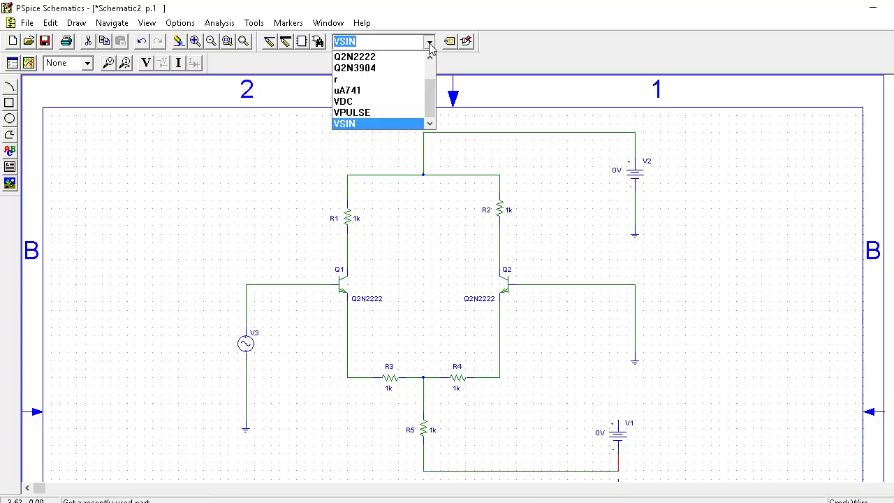
{"action": "scroll", "coordinate": [428, 101], "scroll_direction": "up", "scroll_amount": 1}
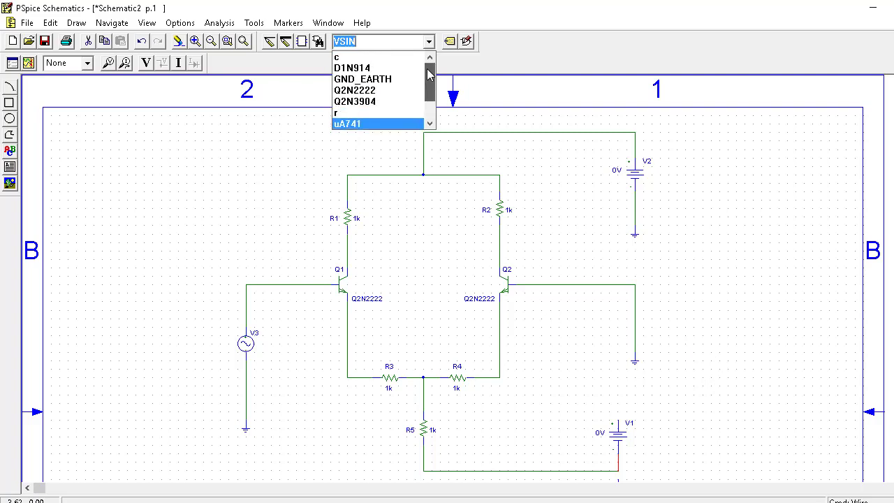
{"action": "left_click", "coordinate": [356, 79]}
{"action": "left_click", "coordinate": [634, 364]}
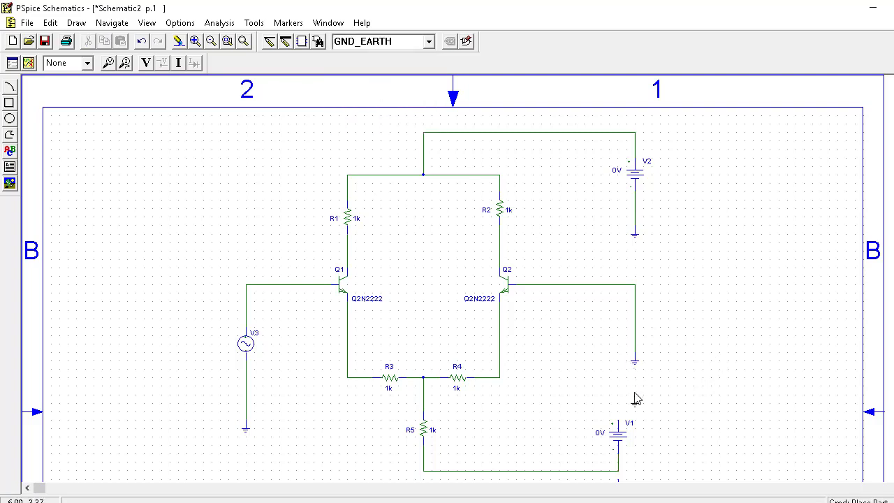
{"action": "left_click", "coordinate": [636, 398]}
{"action": "right_click", "coordinate": [688, 375]}
{"action": "left_click_drag", "start_coordinate": [640, 396], "coordinate": [619, 414]}
{"action": "left_click", "coordinate": [676, 388]}
- Set sine source V3's DC attribute to 0 and AC to 1
{"action": "double_click", "coordinate": [250, 352]}
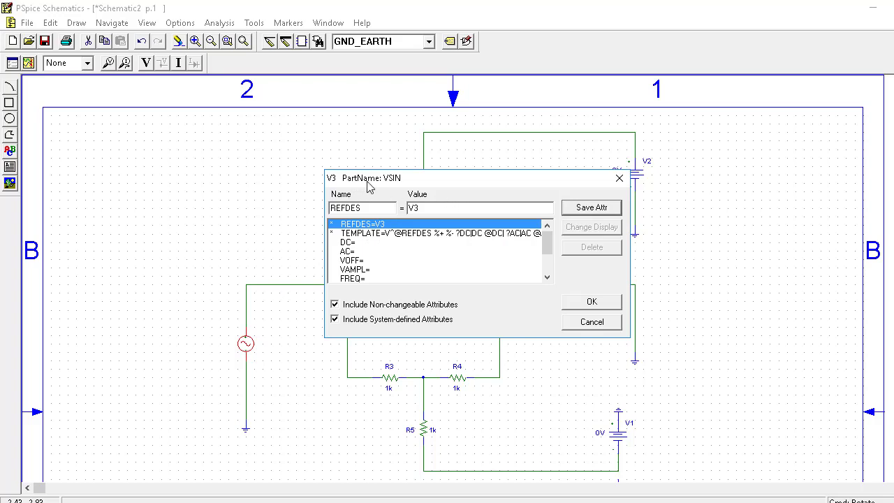
{"action": "left_click", "coordinate": [353, 243]}
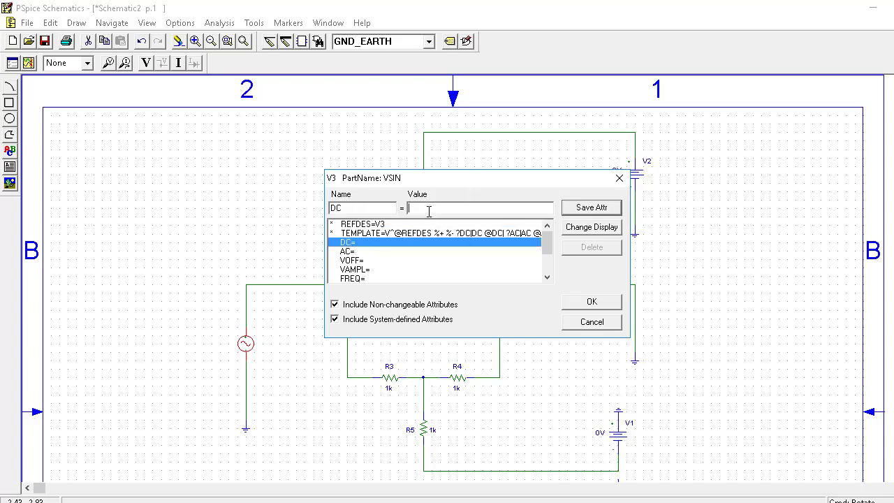
{"action": "type", "text": "0"}
{"action": "left_click", "coordinate": [358, 252]}
{"action": "left_click", "coordinate": [421, 290]}
{"action": "left_click", "coordinate": [371, 252]}
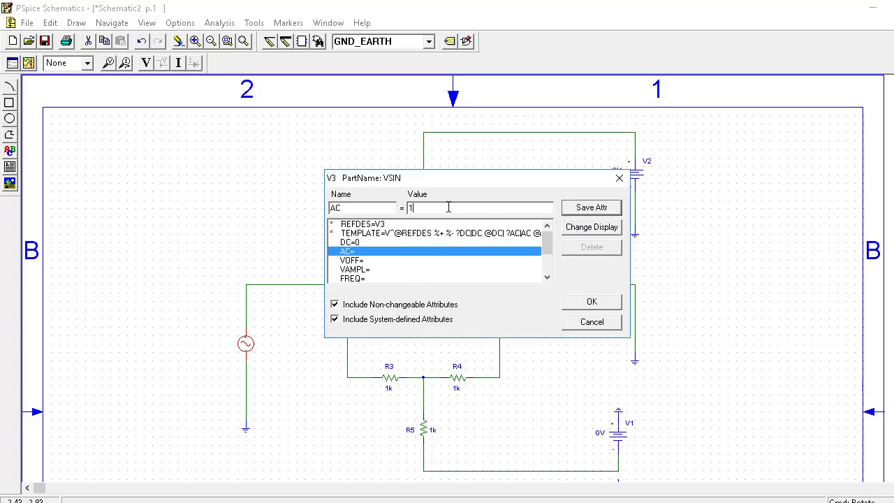
{"action": "type", "text": "1"}
{"action": "left_click", "coordinate": [375, 259]}
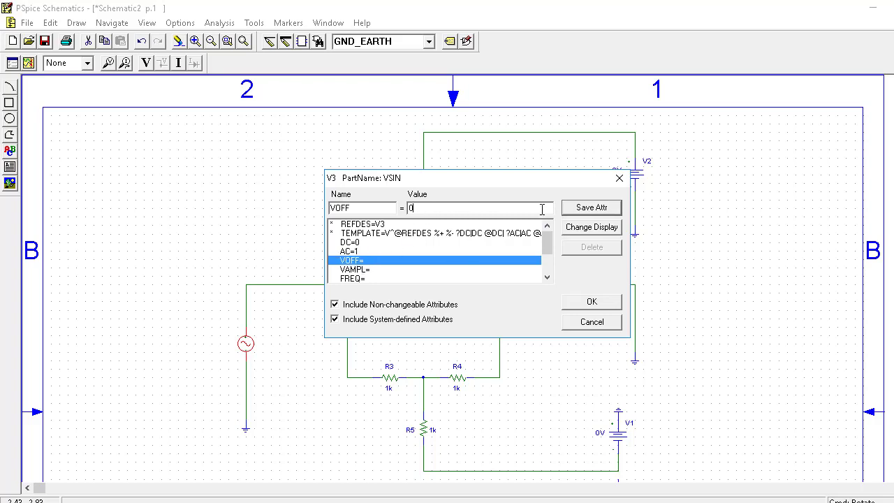
- Set V3's VOFF to 0, VAMPL to 100mV and FREQ to 1k, and apply
{"action": "left_click", "coordinate": [364, 270]}
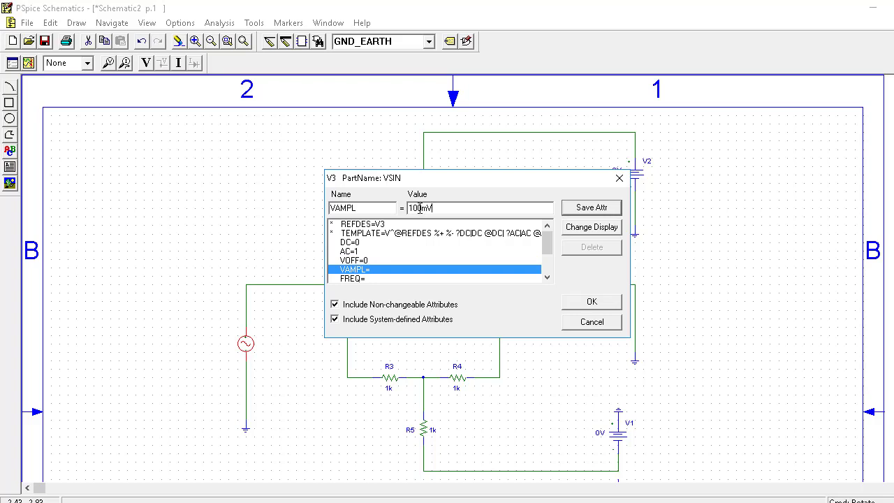
{"action": "left_click", "coordinate": [568, 212]}
{"action": "left_click", "coordinate": [379, 279]}
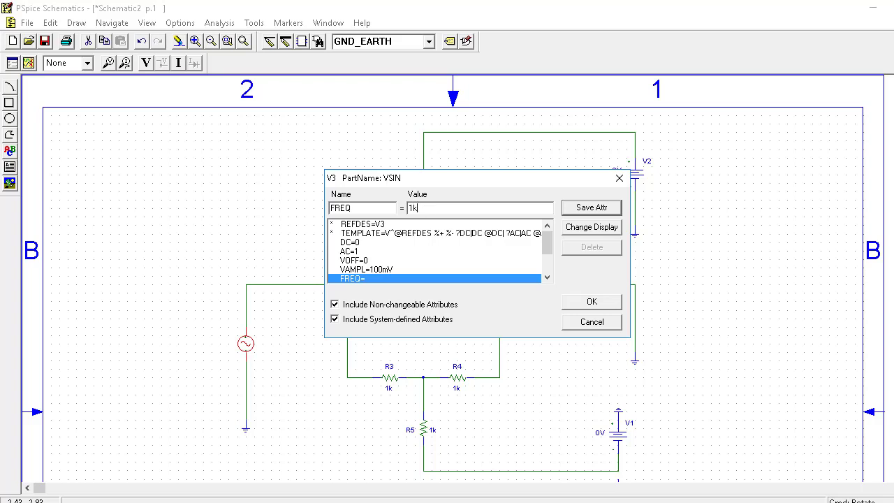
{"action": "left_click", "coordinate": [593, 209]}
{"action": "left_click", "coordinate": [586, 305]}
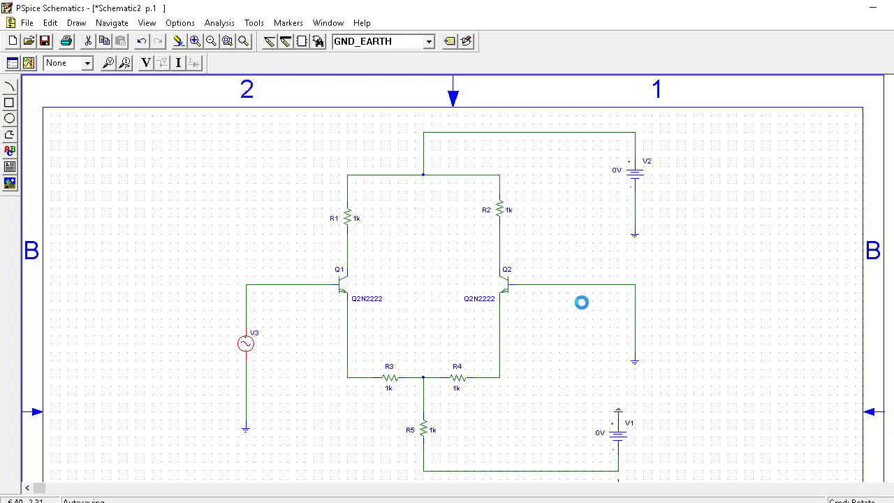
- Change resistors R1 and R2 to 10k
{"action": "double_click", "coordinate": [351, 223]}
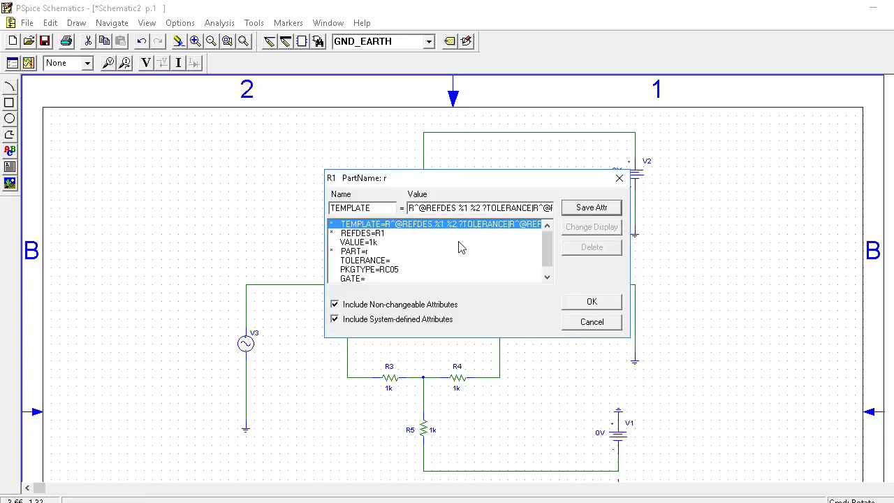
{"action": "left_click", "coordinate": [608, 325]}
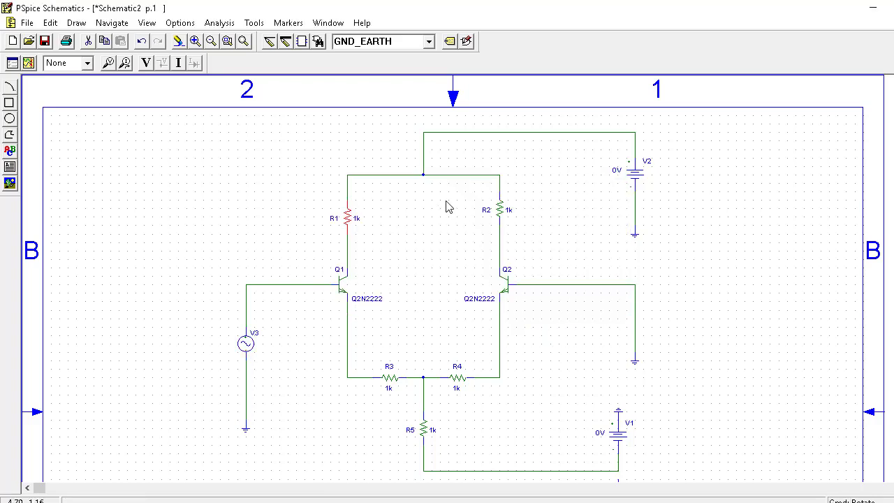
{"action": "double_click", "coordinate": [357, 221]}
{"action": "left_click", "coordinate": [412, 258]}
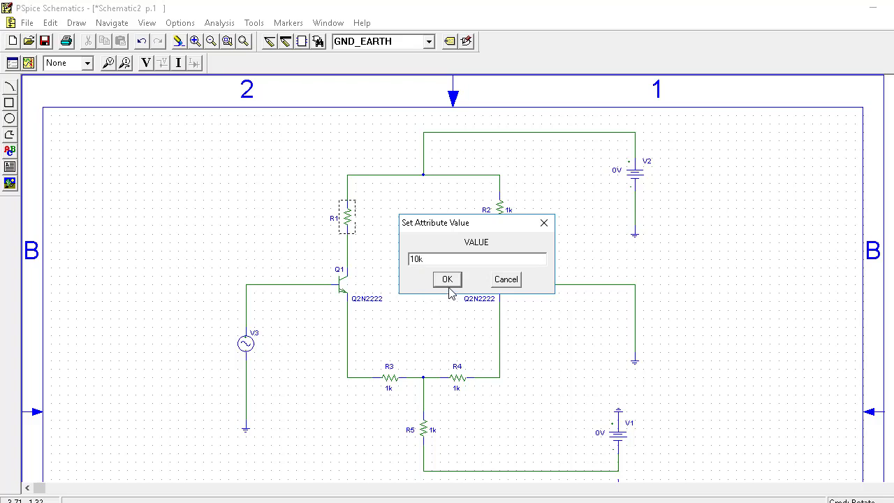
{"action": "left_click", "coordinate": [446, 278]}
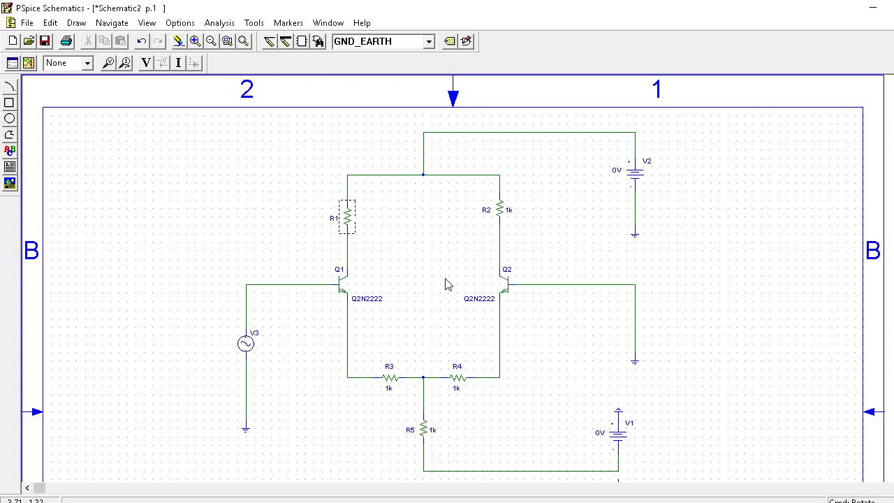
{"action": "left_click", "coordinate": [508, 213]}
{"action": "double_click", "coordinate": [507, 213]}
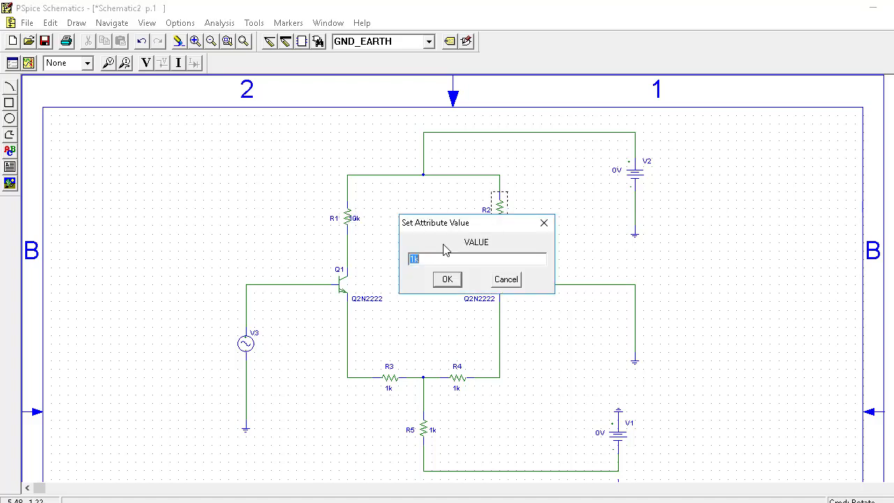
{"action": "left_click", "coordinate": [414, 258]}
{"action": "type", "text": "0"}
{"action": "left_click", "coordinate": [450, 280]}
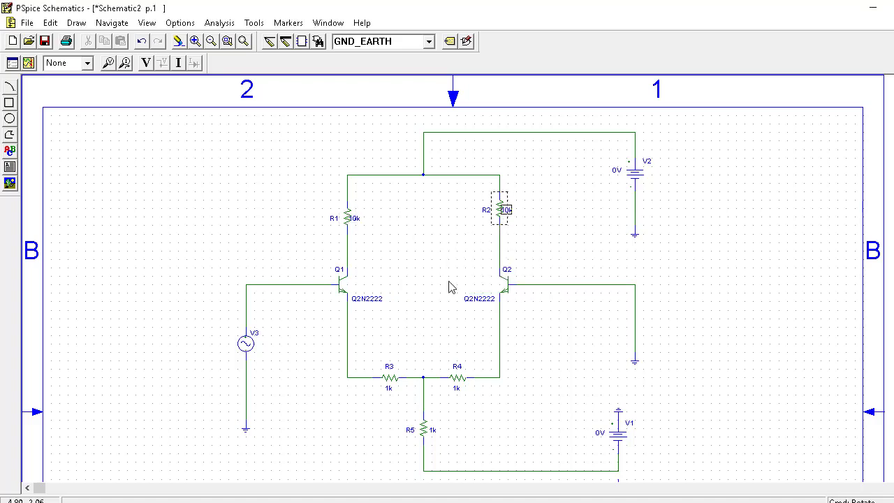
- Set resistors R3 and R4 to 1 and R5 to 5k
{"action": "double_click", "coordinate": [389, 389]}
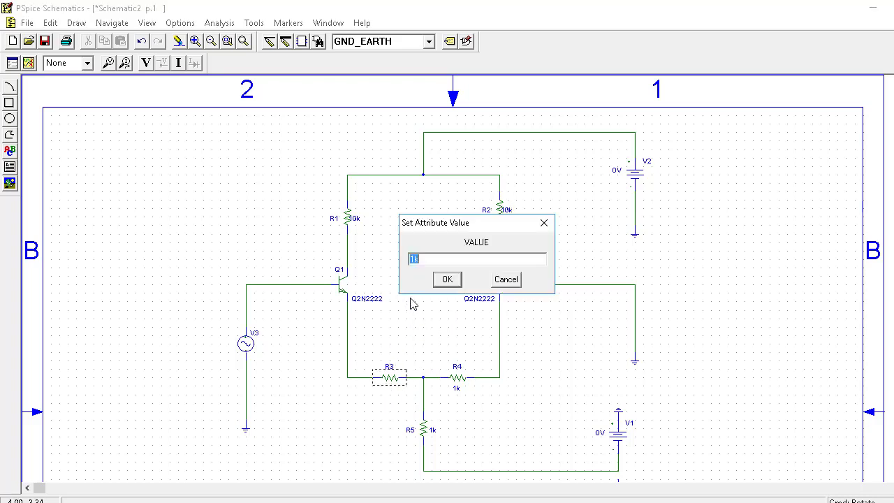
{"action": "type", "text": "1"}
{"action": "left_click", "coordinate": [448, 279]}
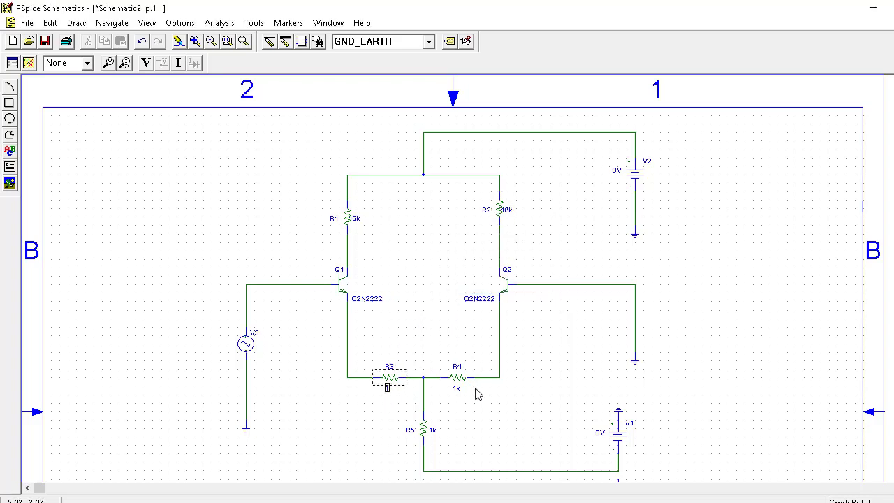
{"action": "double_click", "coordinate": [455, 388]}
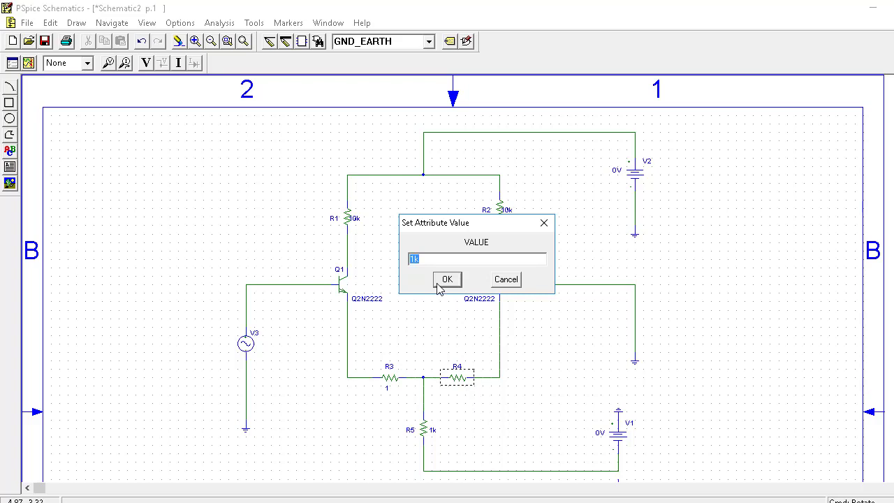
{"action": "type", "text": "1"}
{"action": "left_click", "coordinate": [448, 279]}
{"action": "left_click", "coordinate": [501, 426]}
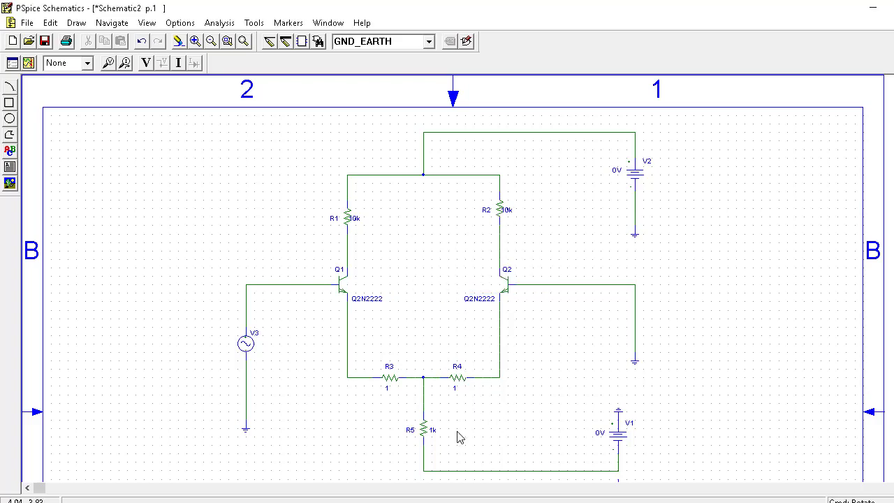
{"action": "double_click", "coordinate": [432, 432]}
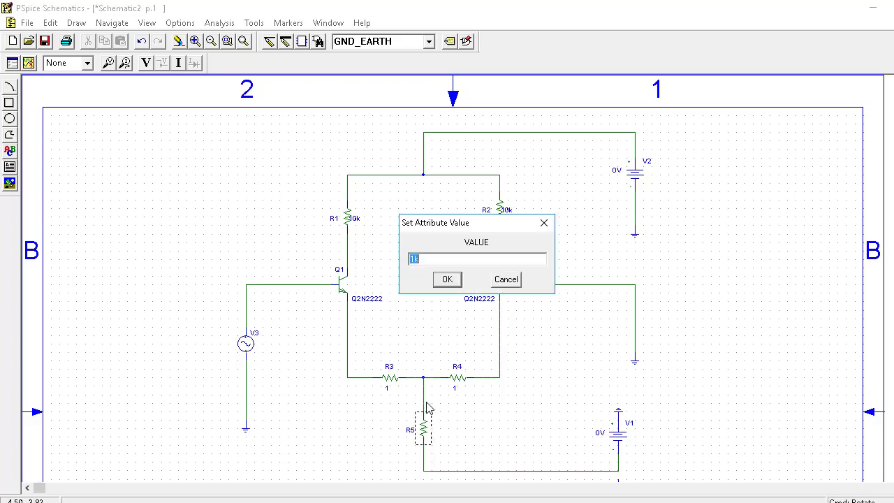
{"action": "left_click", "coordinate": [413, 260]}
{"action": "left_click", "coordinate": [451, 283]}
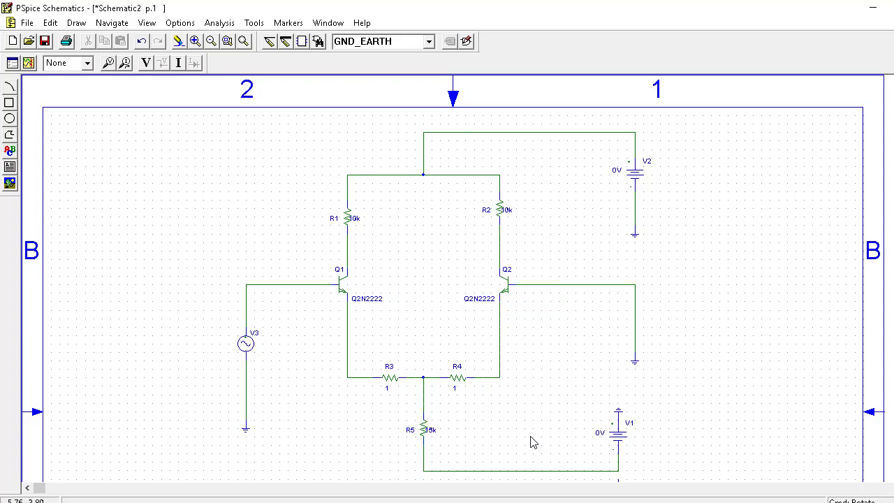
- Change the DC voltage of supplies V1 and V2 from 0V to 15V
{"action": "double_click", "coordinate": [600, 434]}
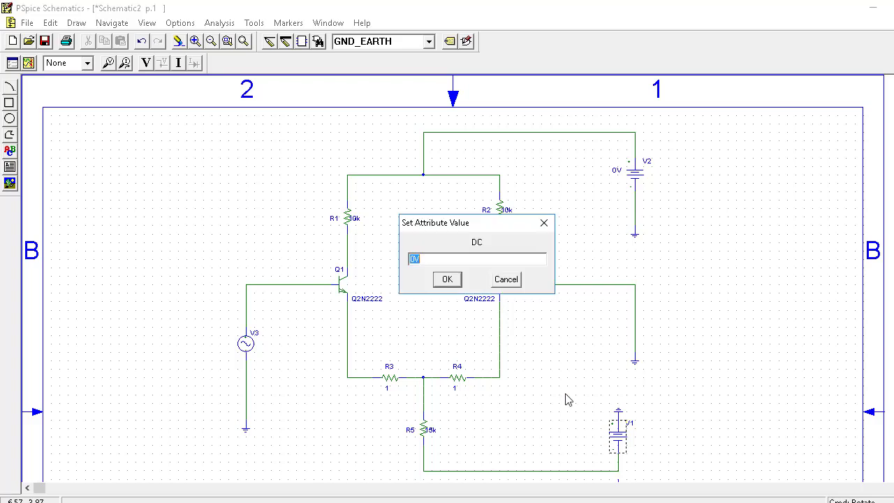
{"action": "left_click", "coordinate": [414, 260]}
{"action": "left_click", "coordinate": [447, 279]}
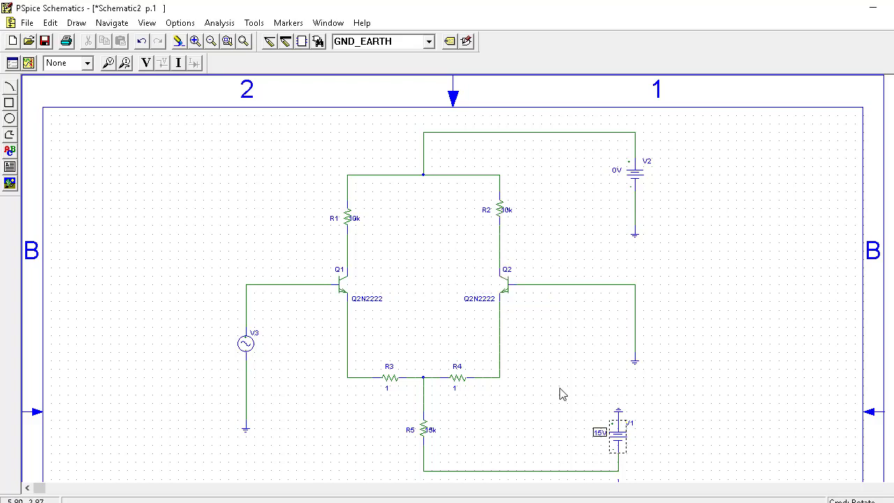
{"action": "left_click", "coordinate": [616, 176]}
{"action": "double_click", "coordinate": [616, 175]}
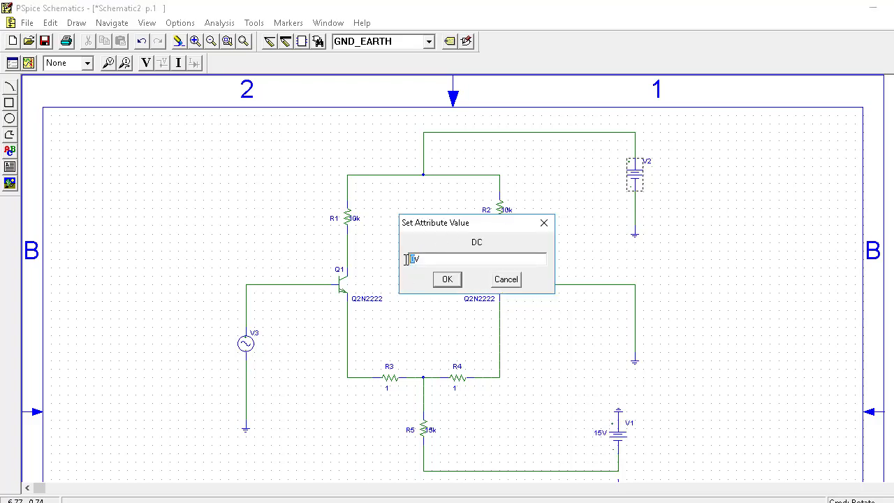
{"action": "type", "text": "15"}
{"action": "left_click", "coordinate": [447, 285]}
{"action": "left_click", "coordinate": [447, 285]}
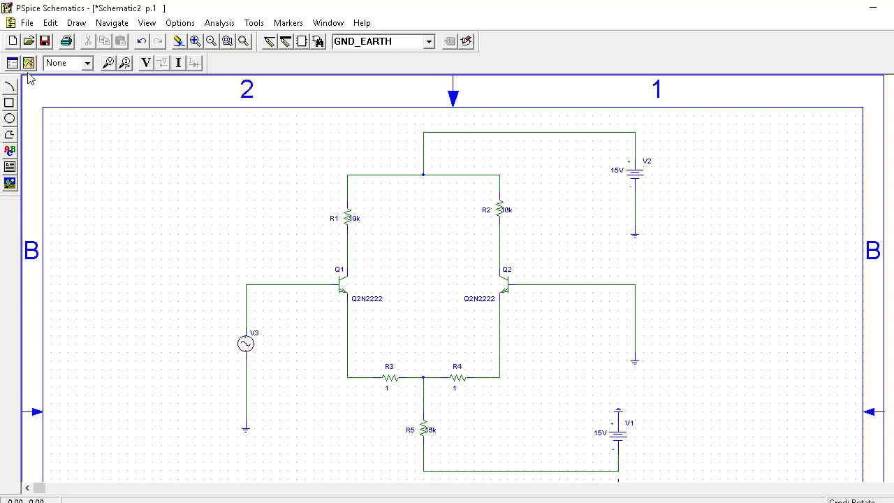
- Save the untitled Schematic2 under the new name bjtd.sch
{"action": "left_click", "coordinate": [27, 22]}
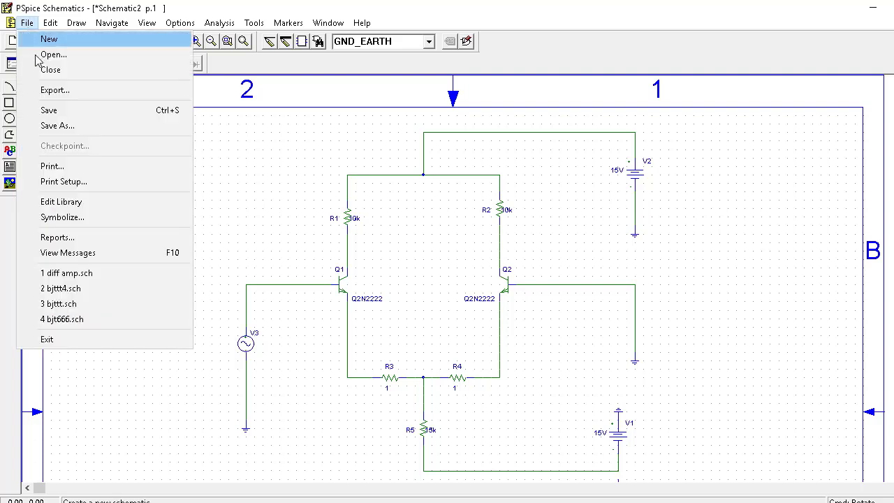
{"action": "left_click", "coordinate": [71, 127]}
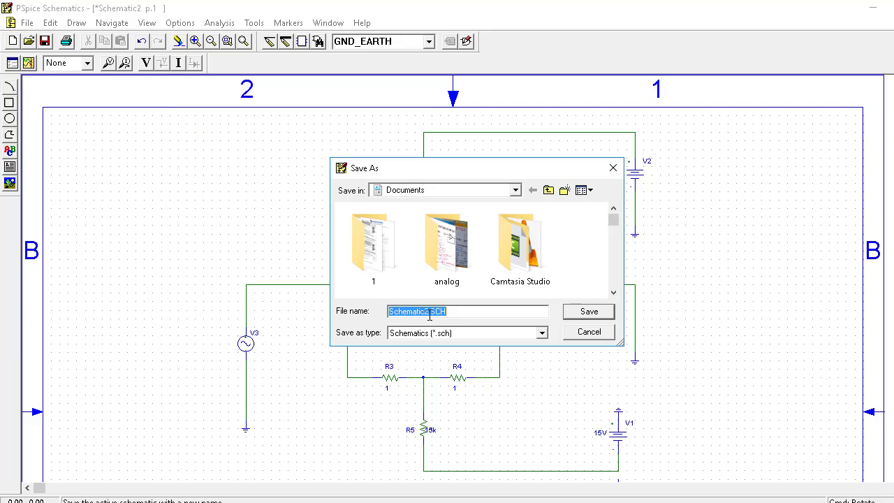
{"action": "left_click_drag", "start_coordinate": [429, 314], "coordinate": [373, 312]}
{"action": "key", "text": "BackSpace"}
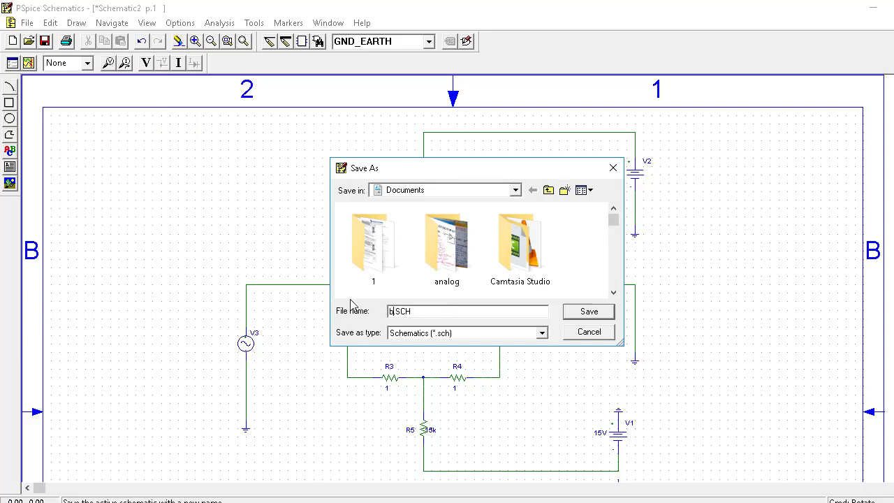
{"action": "type", "text": "bjtd"}
{"action": "left_click", "coordinate": [586, 315]}
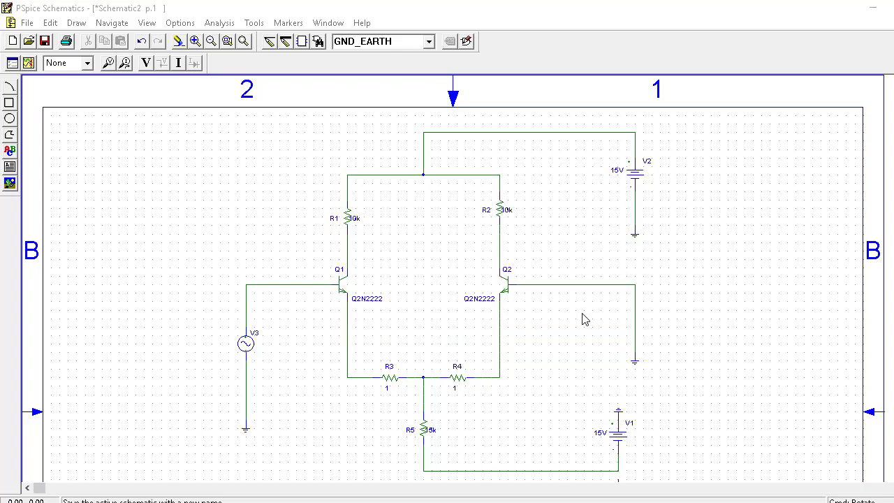
- Enable transient analysis with print step 0, final time 50ms and step ceiling 0
{"action": "left_click", "coordinate": [14, 65]}
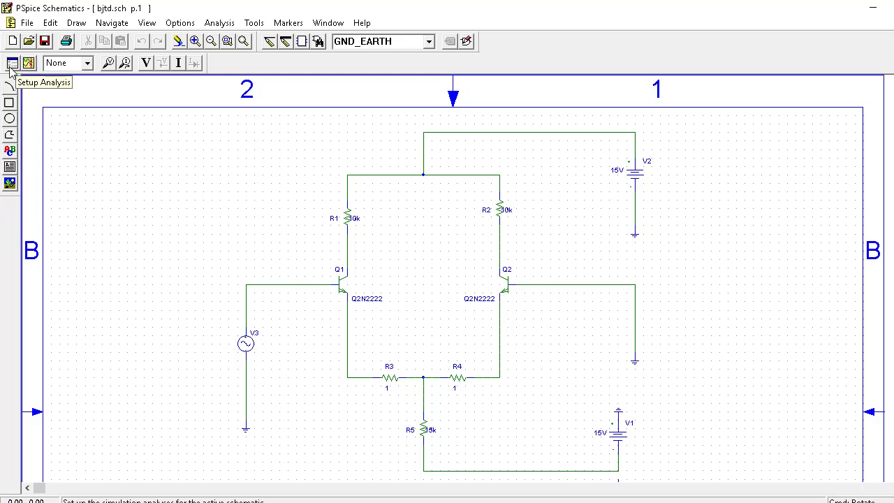
{"action": "left_click", "coordinate": [13, 65]}
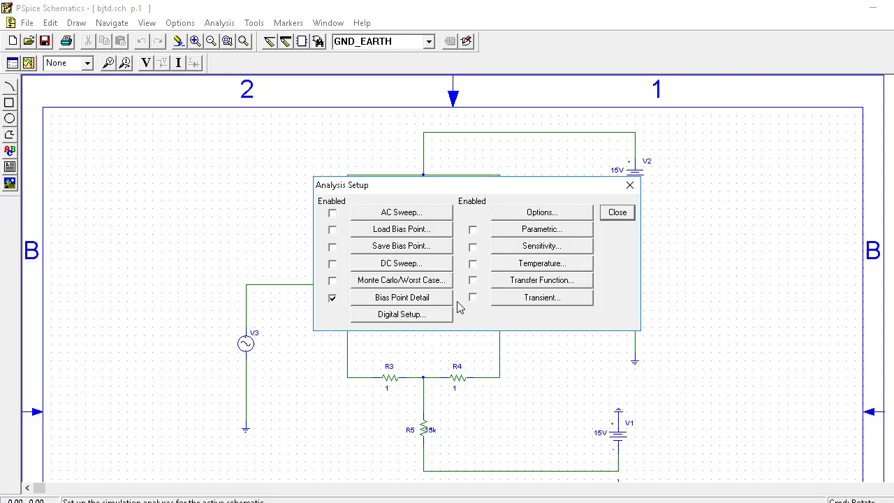
{"action": "left_click", "coordinate": [524, 297]}
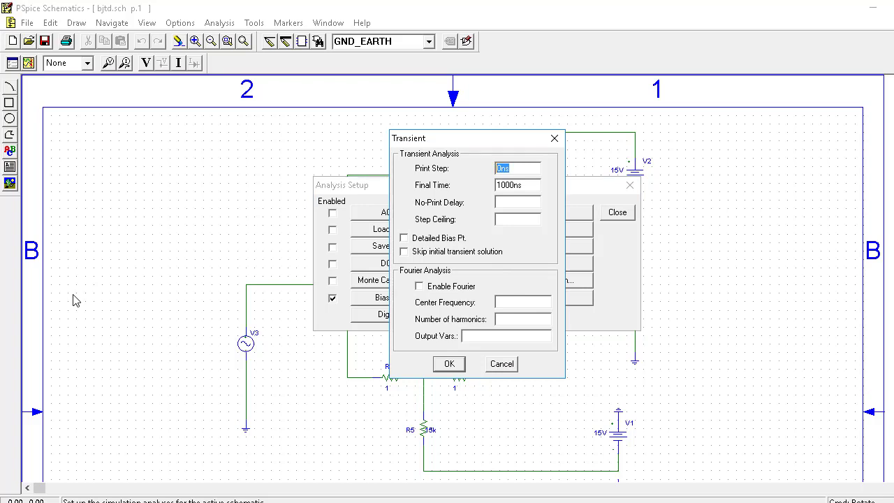
{"action": "type", "text": "0"}
{"action": "double_click", "coordinate": [498, 185]}
{"action": "type", "text": "50ms"}
{"action": "type", "text": "0"}
{"action": "left_click", "coordinate": [451, 363]}
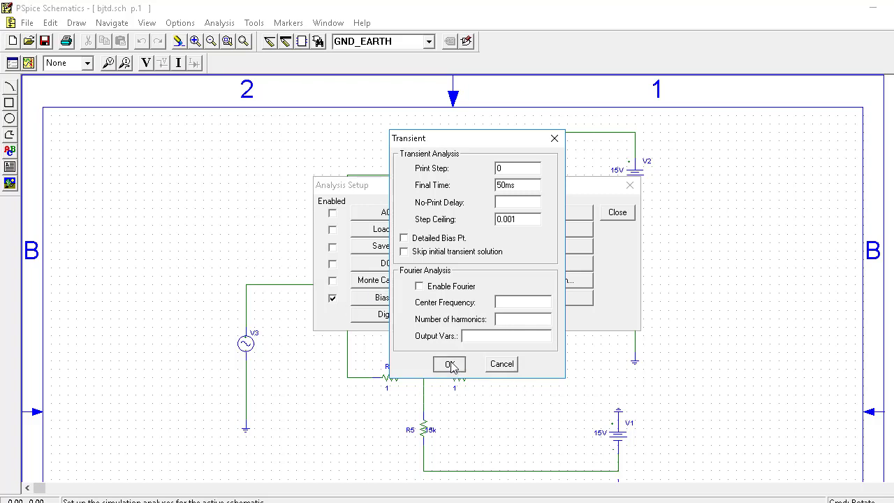
{"action": "left_click", "coordinate": [615, 217]}
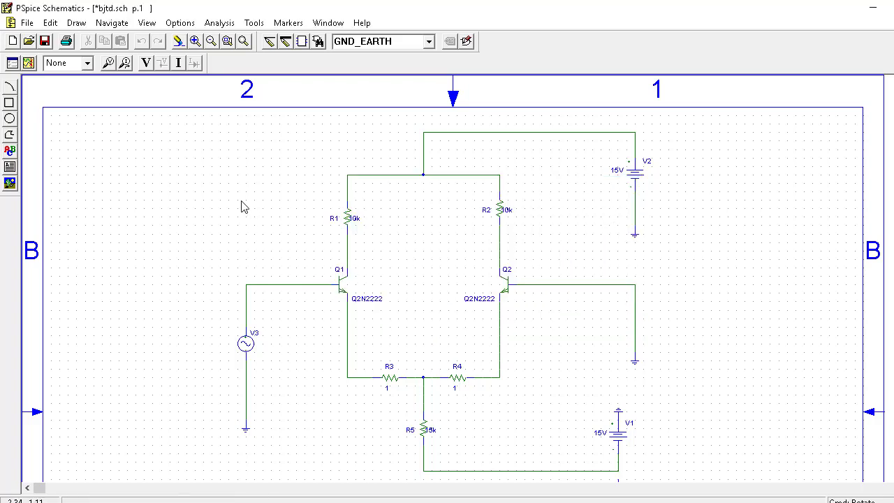
- Run the simulation past the ERC warning, place voltage markers on Q1's collector and base, and view the waveforms
{"action": "left_click", "coordinate": [31, 66]}
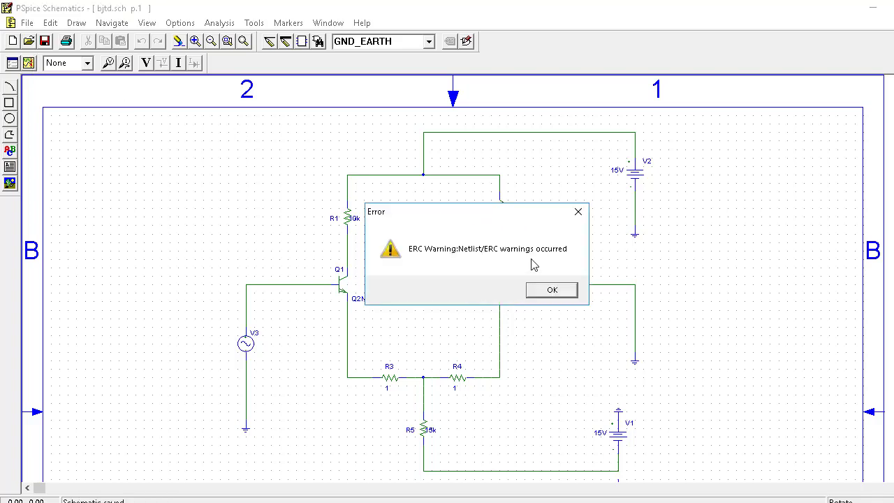
{"action": "left_click", "coordinate": [540, 291]}
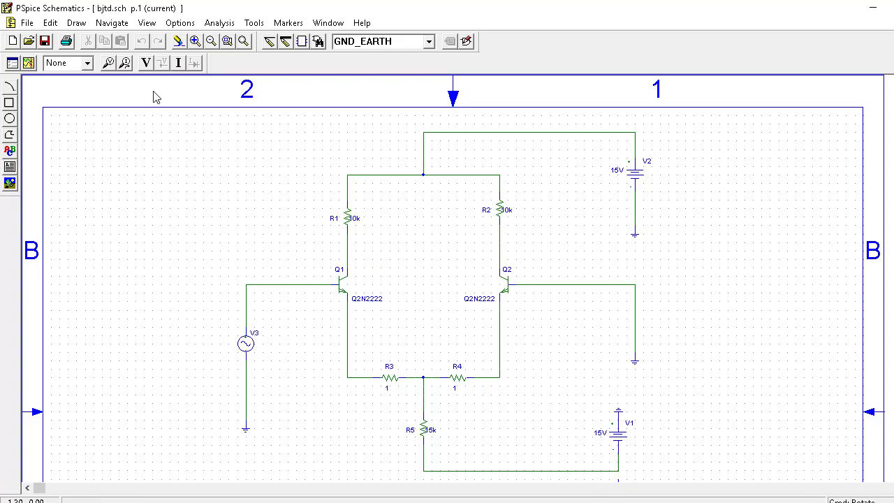
{"action": "left_click", "coordinate": [108, 63]}
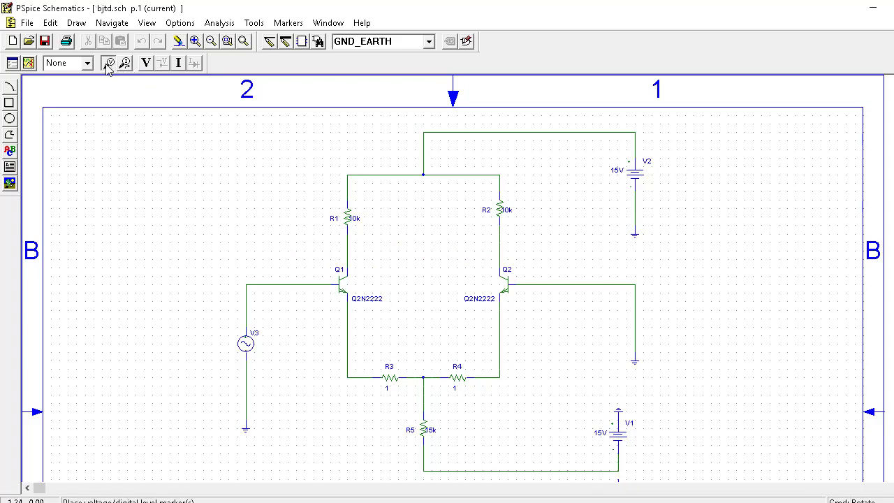
{"action": "left_click", "coordinate": [349, 258]}
{"action": "left_click", "coordinate": [271, 284]}
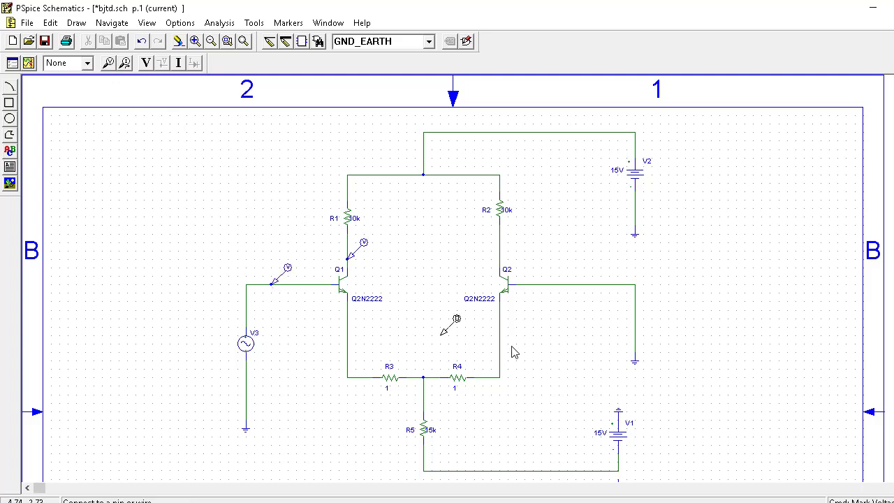
{"action": "right_click", "coordinate": [698, 373]}
{"action": "left_click", "coordinate": [564, 502]}
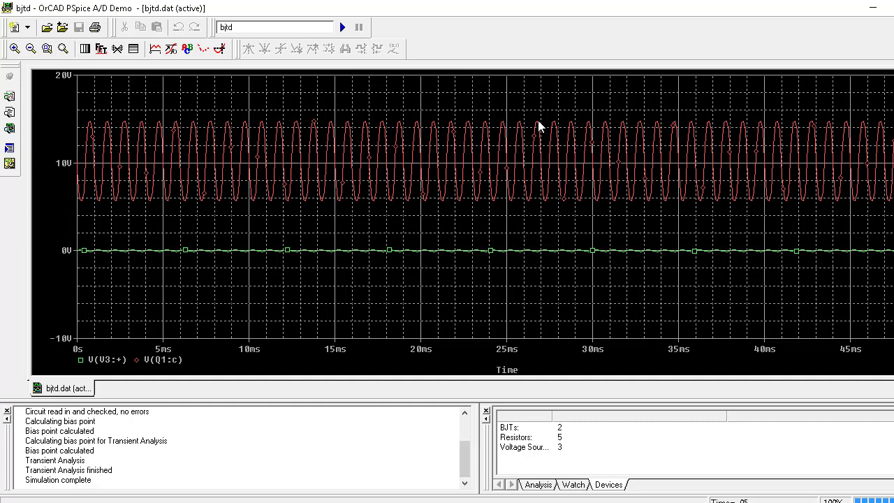
- Restore the PSpice A/D window to a smaller size over the schematic, shifted slightly left
{"action": "double_click", "coordinate": [339, 8]}
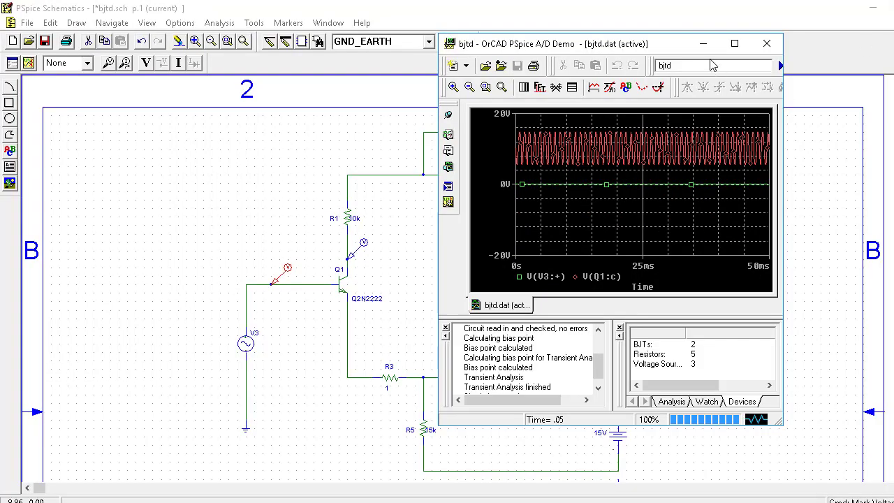
{"action": "left_click_drag", "start_coordinate": [692, 44], "coordinate": [662, 48]}
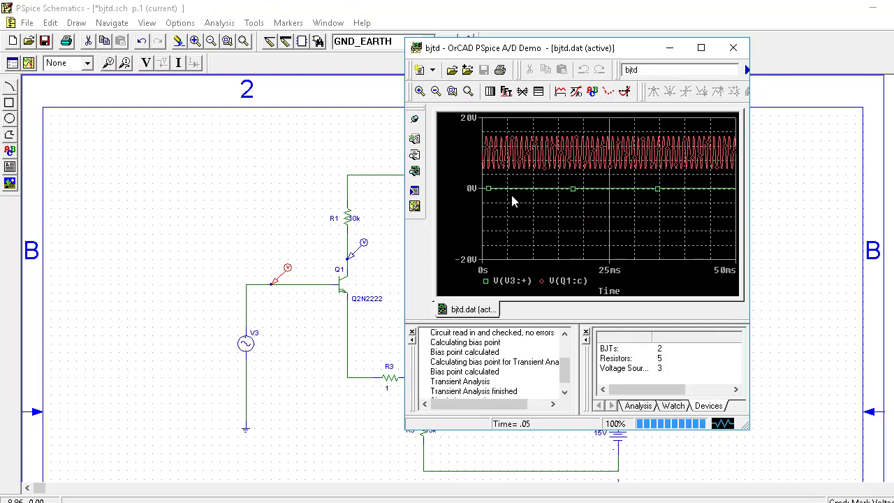
{"action": "left_click", "coordinate": [701, 47]}
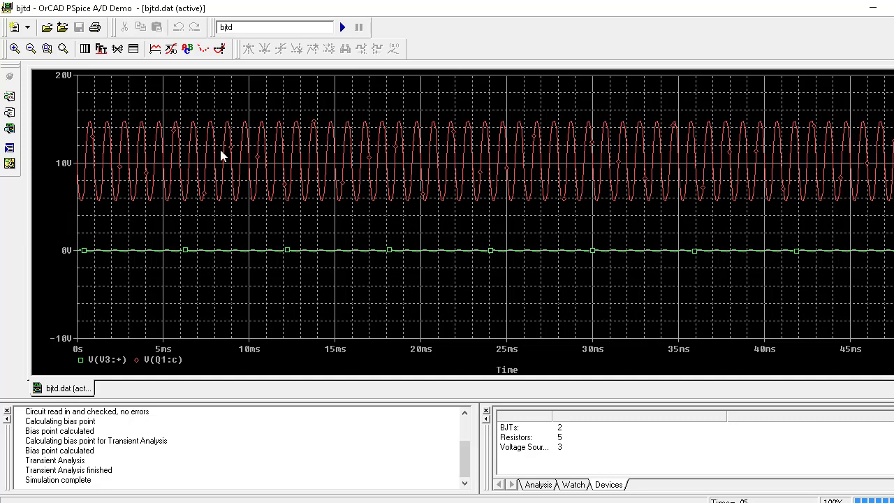
{"action": "left_click", "coordinate": [890, 10]}
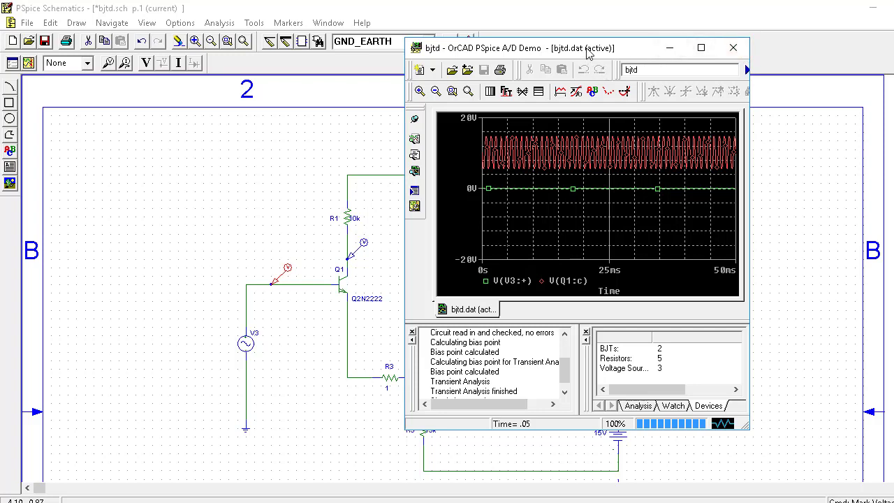
{"action": "left_click_drag", "start_coordinate": [587, 53], "coordinate": [547, 51]}
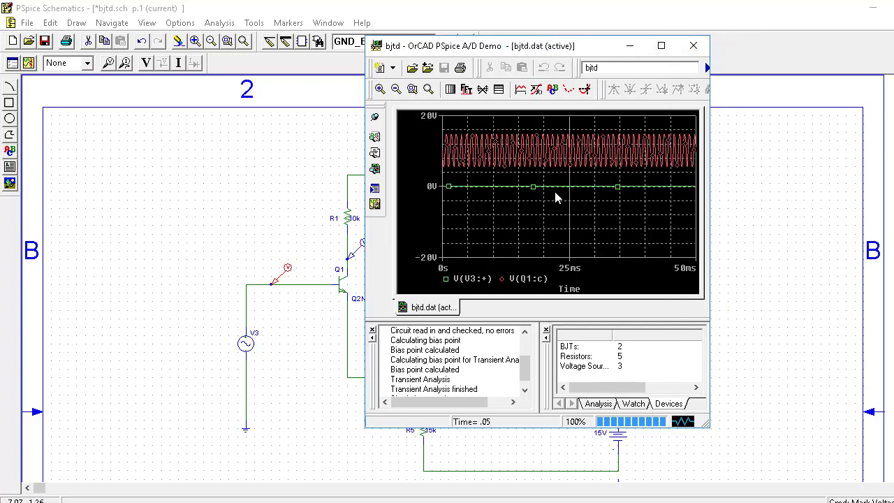